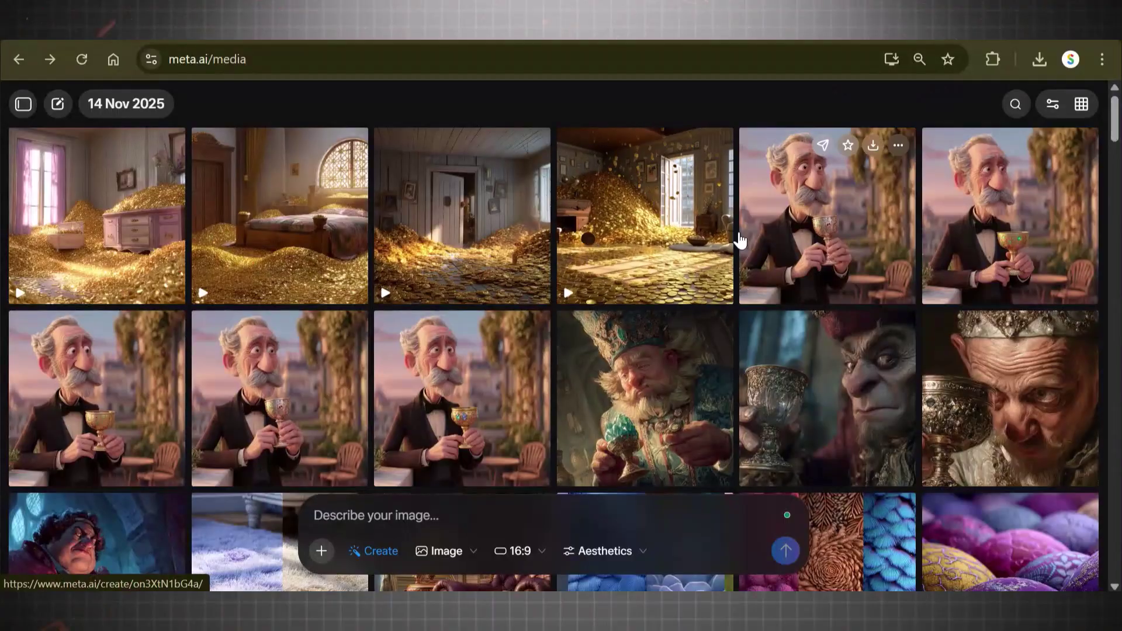
- Scroll down through the Meta AI home page's example image gallery
scroll(1116, 136, down, 2)
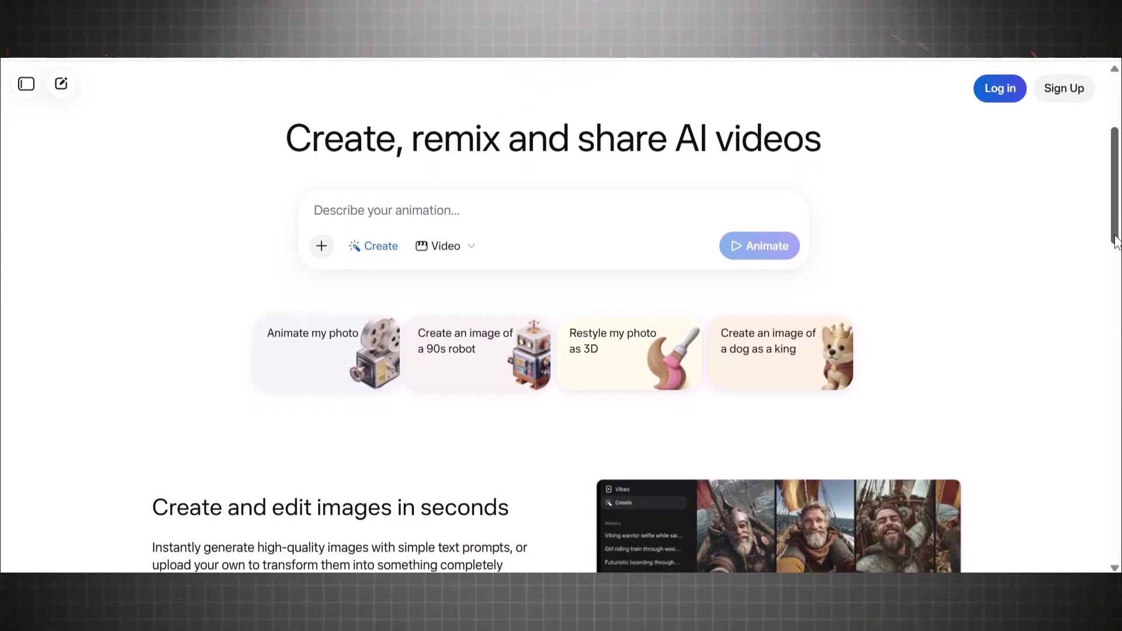
scroll(1117, 262, down, 3)
drag(1117, 262, 1118, 321)
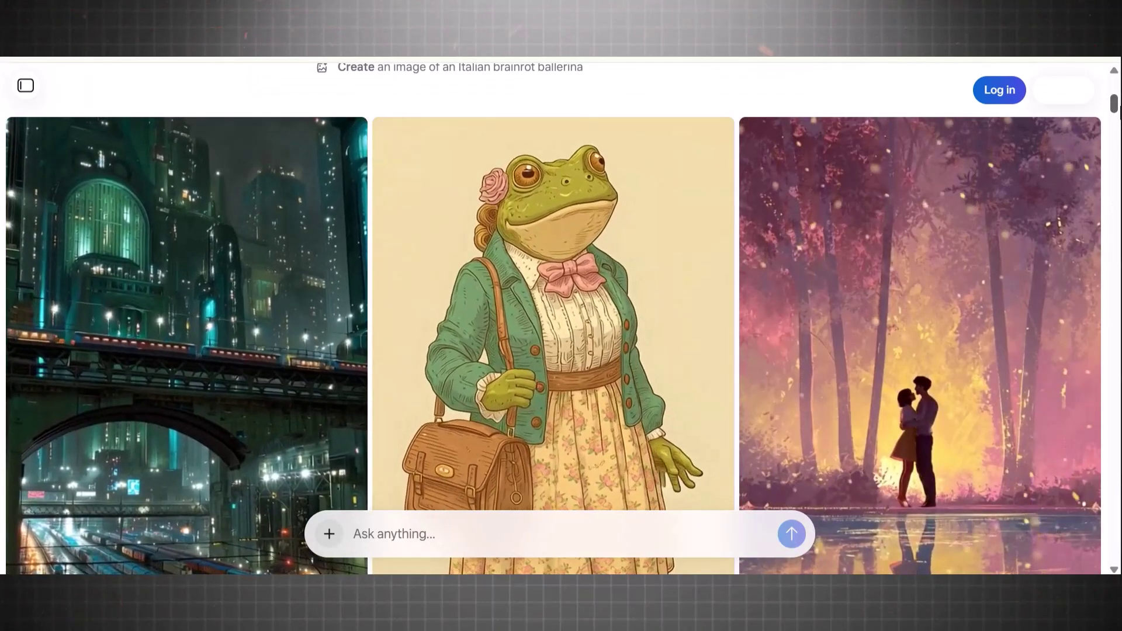
scroll(561, 316, down, 8)
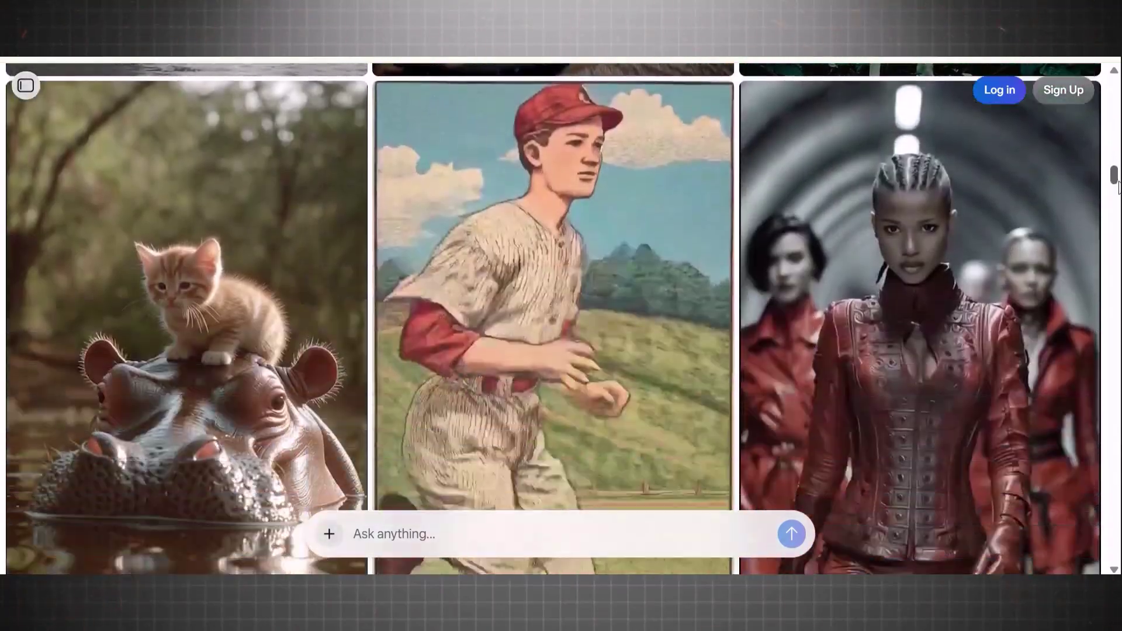
drag(1113, 175, 1115, 377)
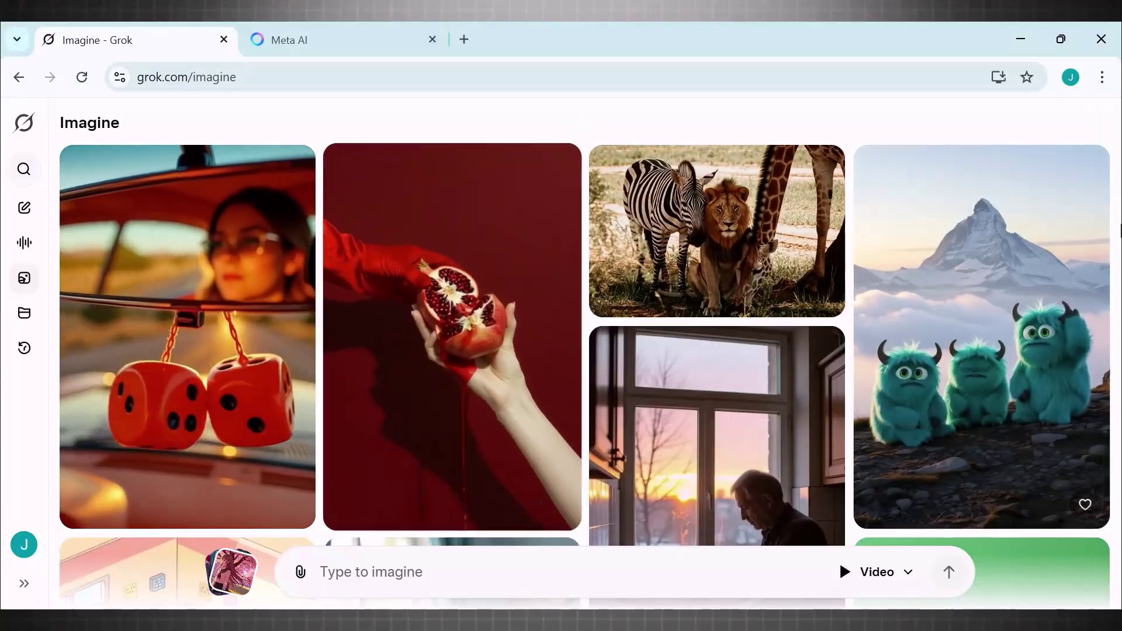
- Scroll further down the Grok Imagine gallery of generated images and videos
scroll(584, 350, down, 5)
scroll(1120, 198, down, 13)
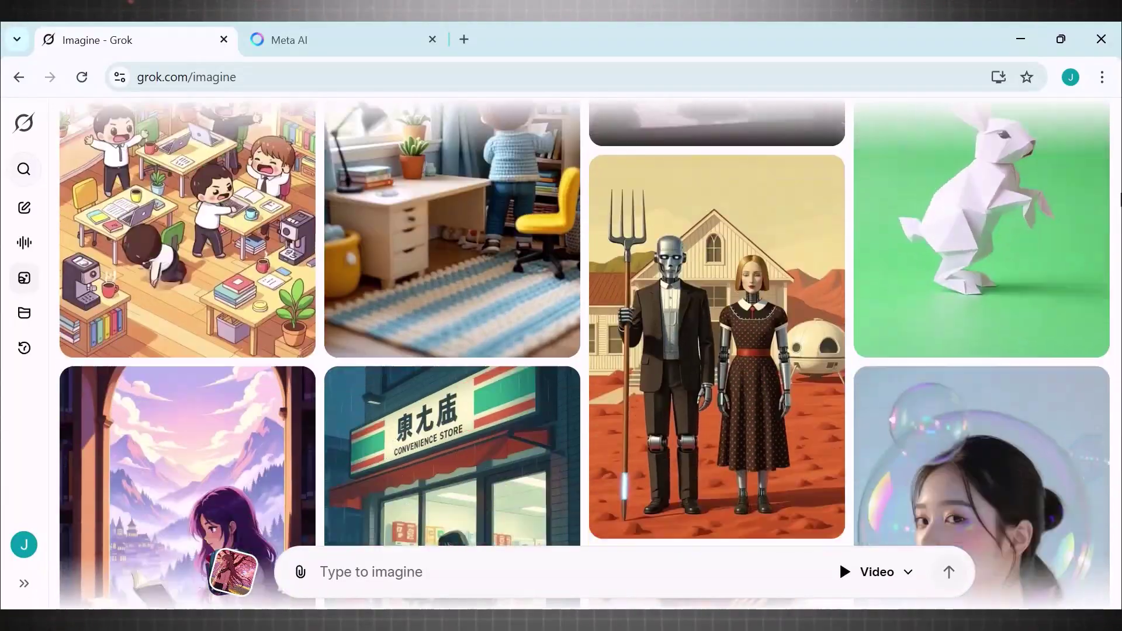
scroll(1120, 198, down, 15)
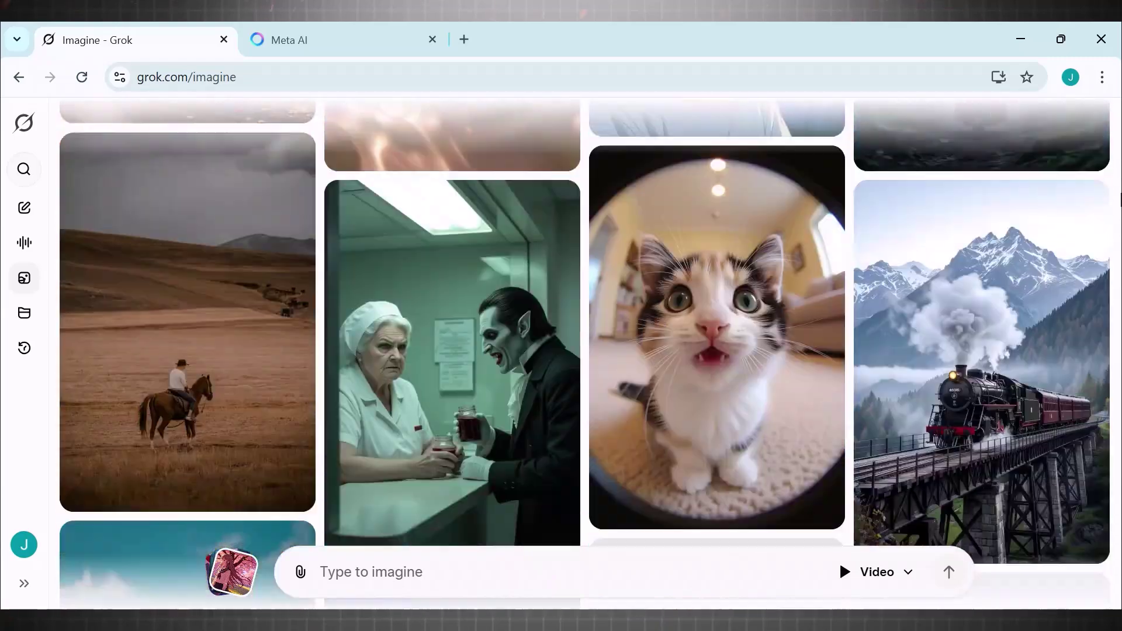
scroll(1119, 198, down, 12)
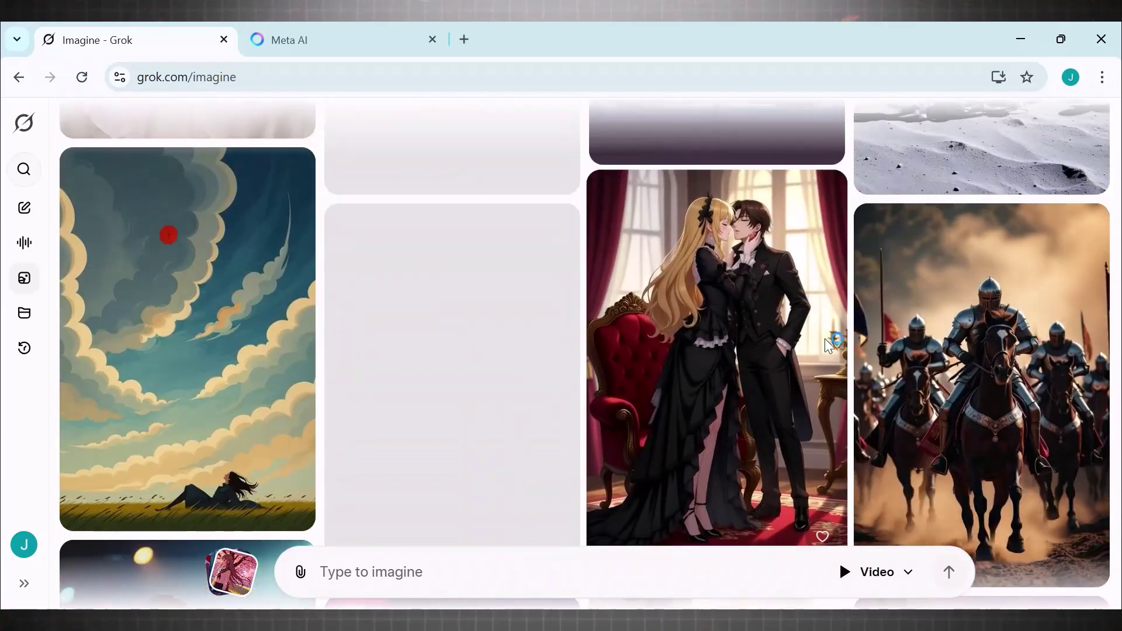
- Return to the Meta AI tab and scroll down its home feed of video cards
click(326, 35)
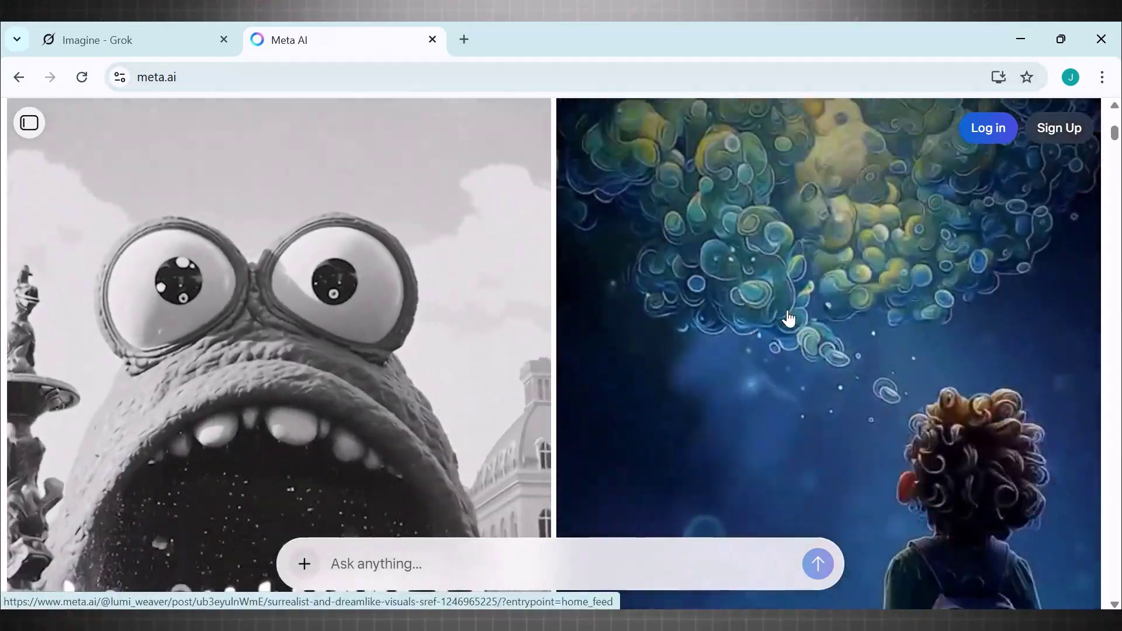
scroll(788, 318, down, 10)
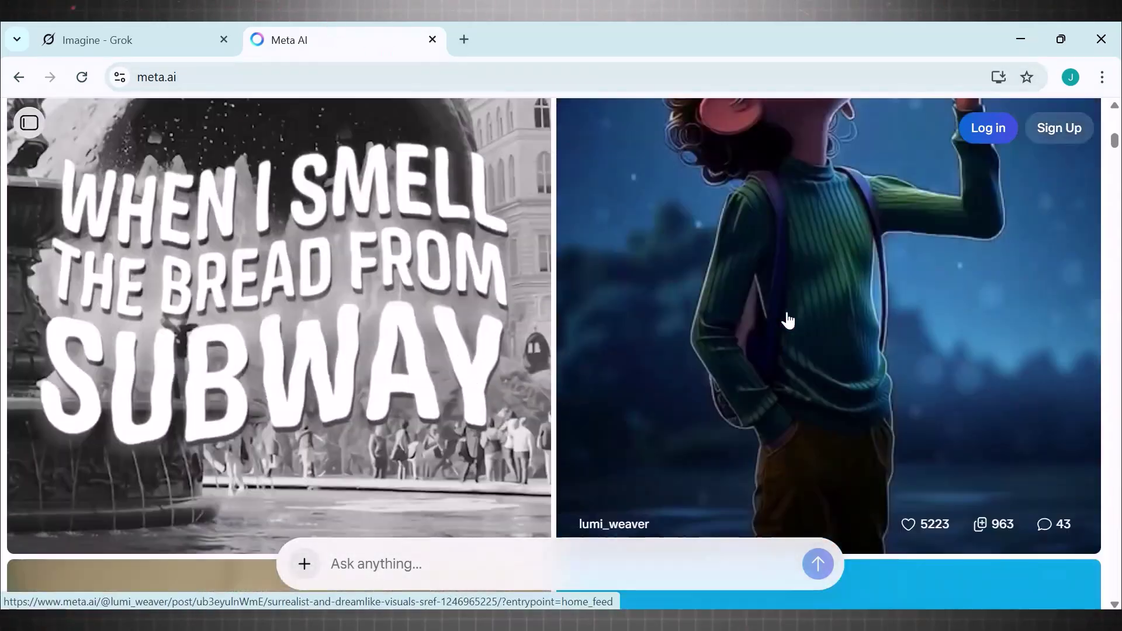
scroll(788, 320, down, 20)
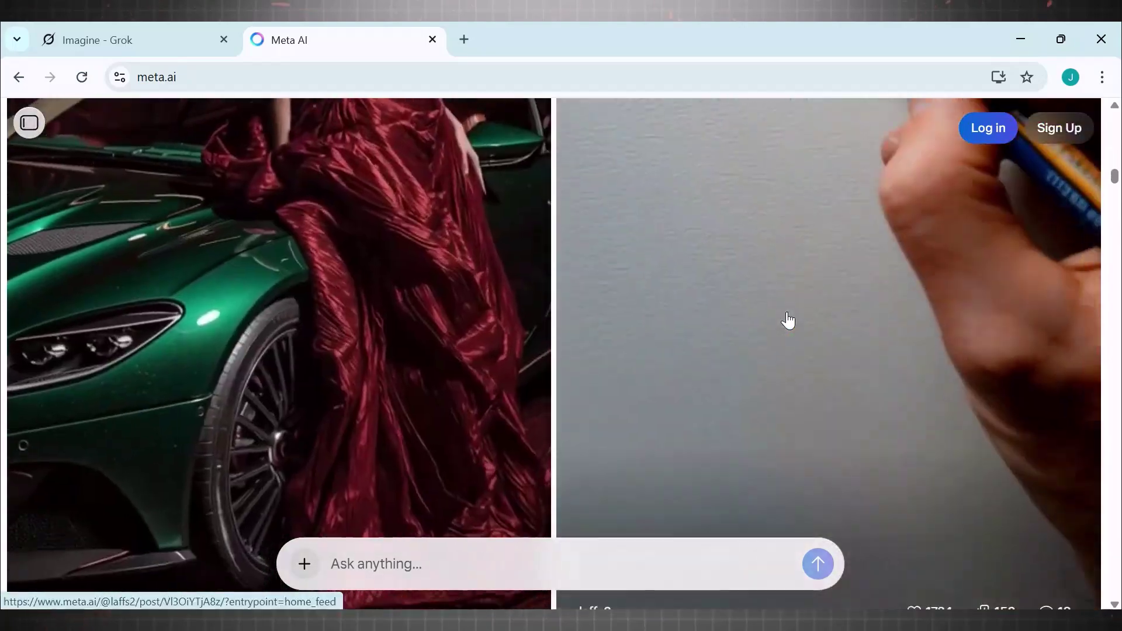
scroll(788, 320, down, 3)
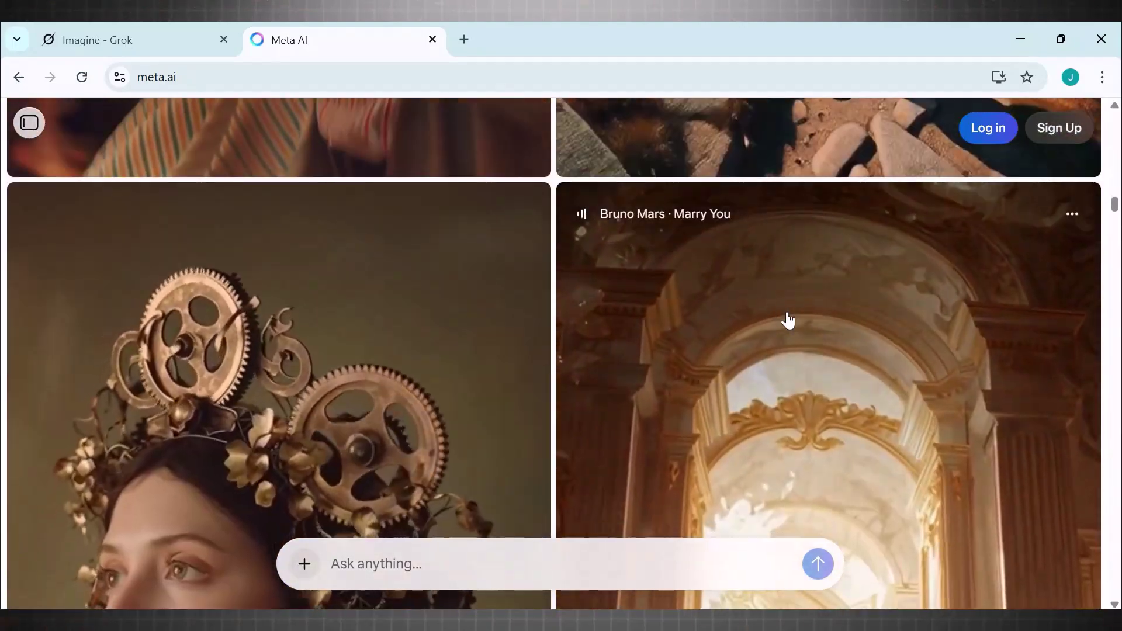
scroll(1102, 261, down, 10)
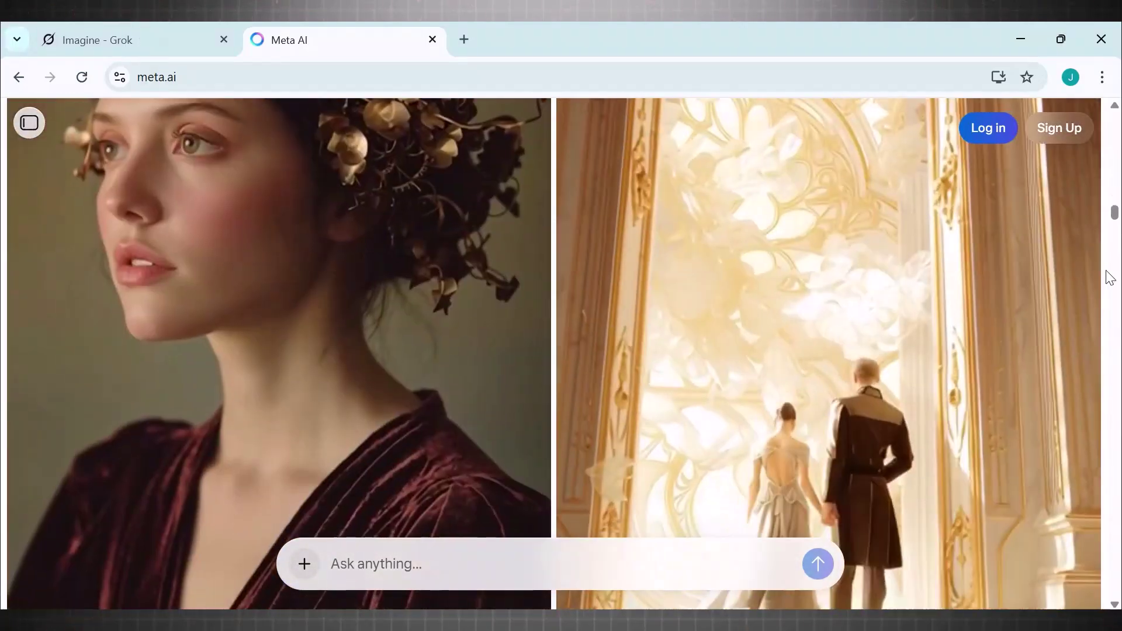
scroll(1116, 229, down, 8)
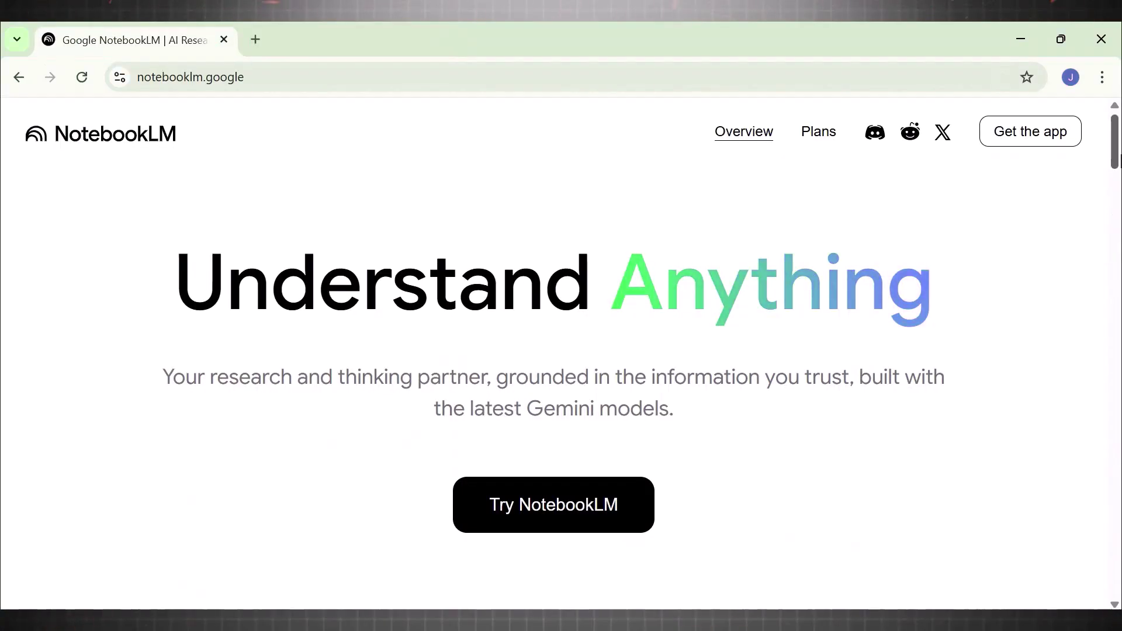
- Scroll the NotebookLM landing page past 'Upload your sources' to 'Listen and learn on the go'
drag(1116, 156, 1113, 225)
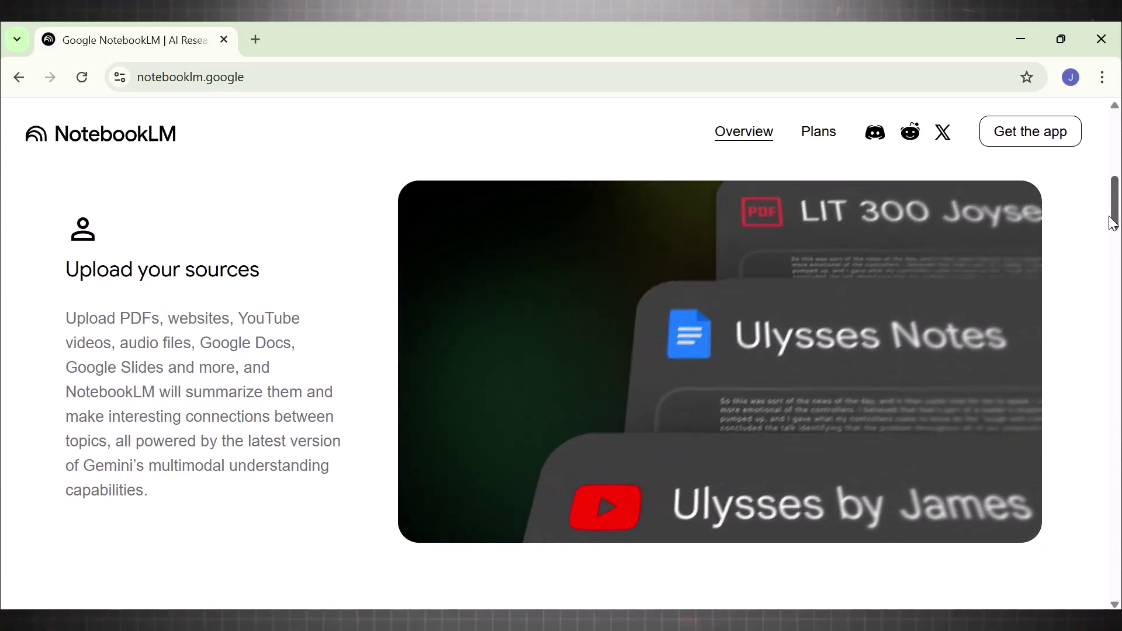
drag(1113, 224, 1094, 366)
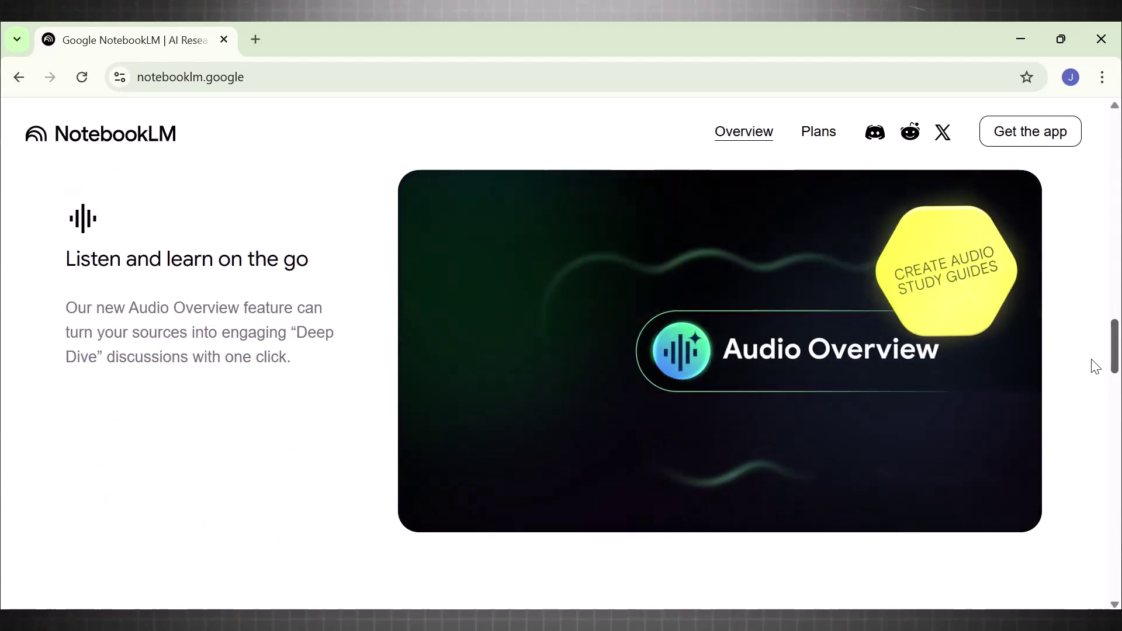
drag(1095, 366, 1096, 369)
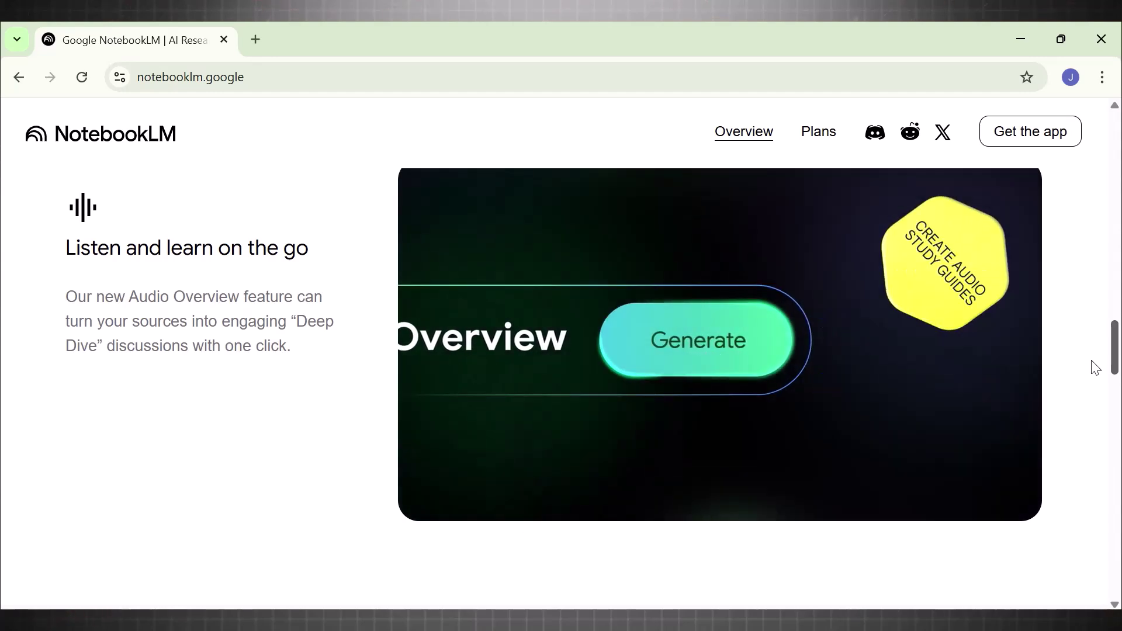
drag(1094, 368, 1047, 498)
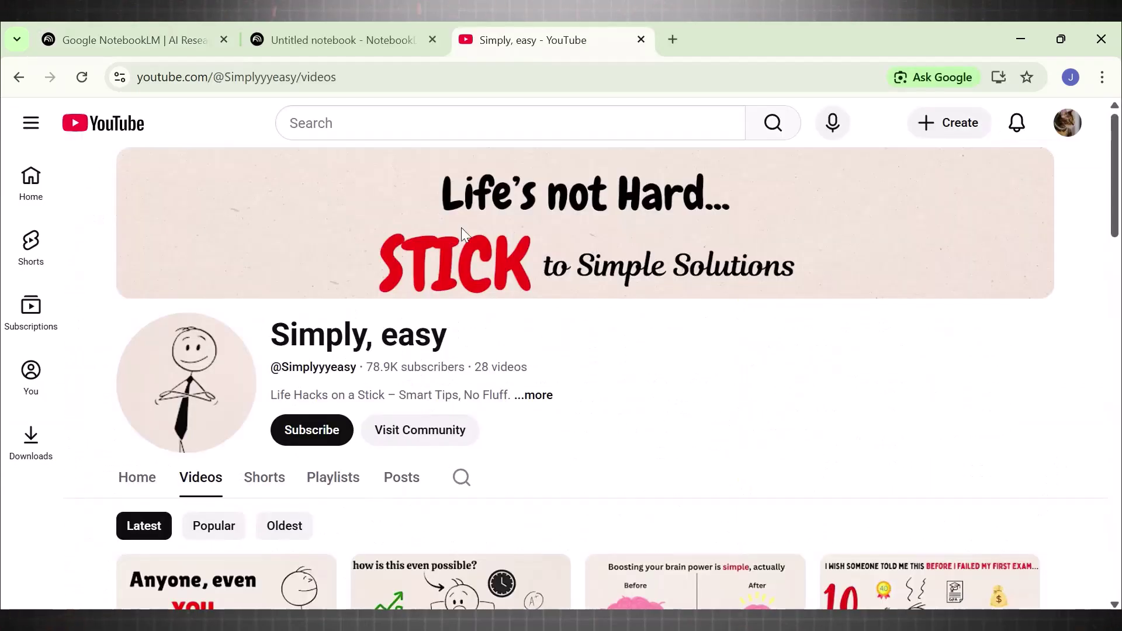
- Scroll down through the Simply, easy channel's grid of videos
drag(257, 346, 374, 348)
click(544, 347)
drag(1115, 183, 1071, 552)
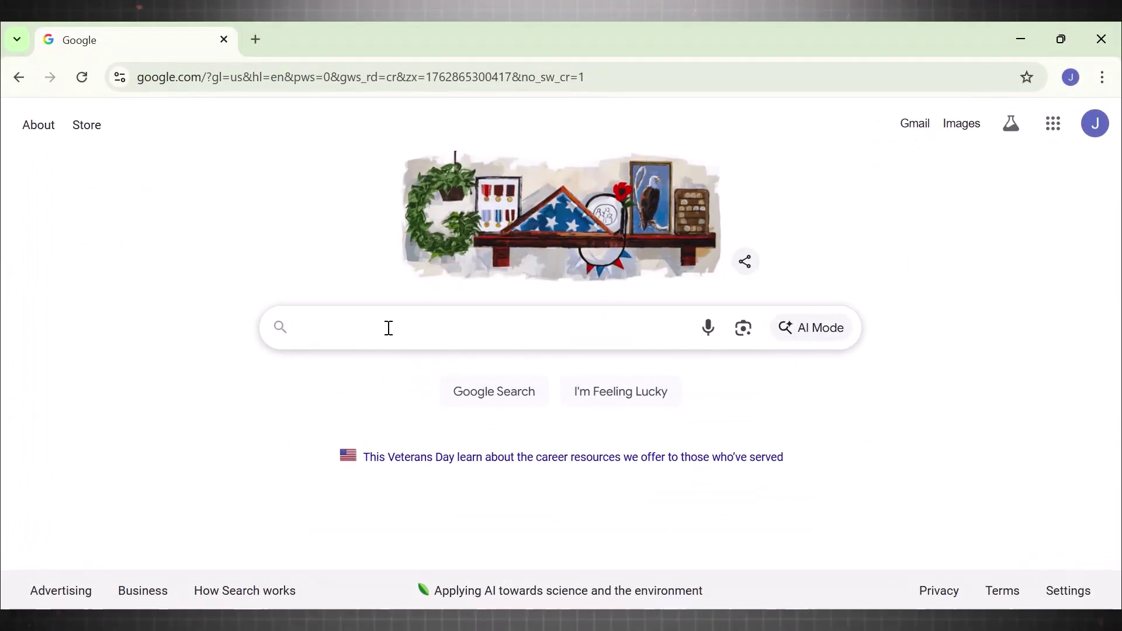
- Search Google for 'notebook lm'
click(389, 327)
text(notebook lm)
key(Return)
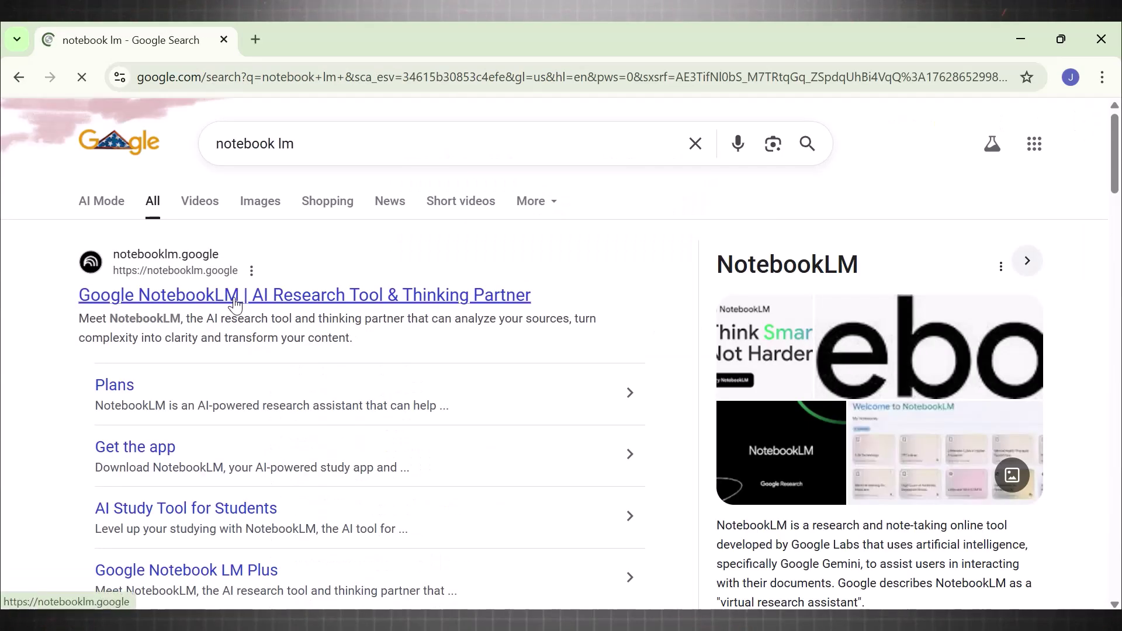
- Open the NotebookLM site from the first result and view its Recent and Featured notebooks
click(235, 304)
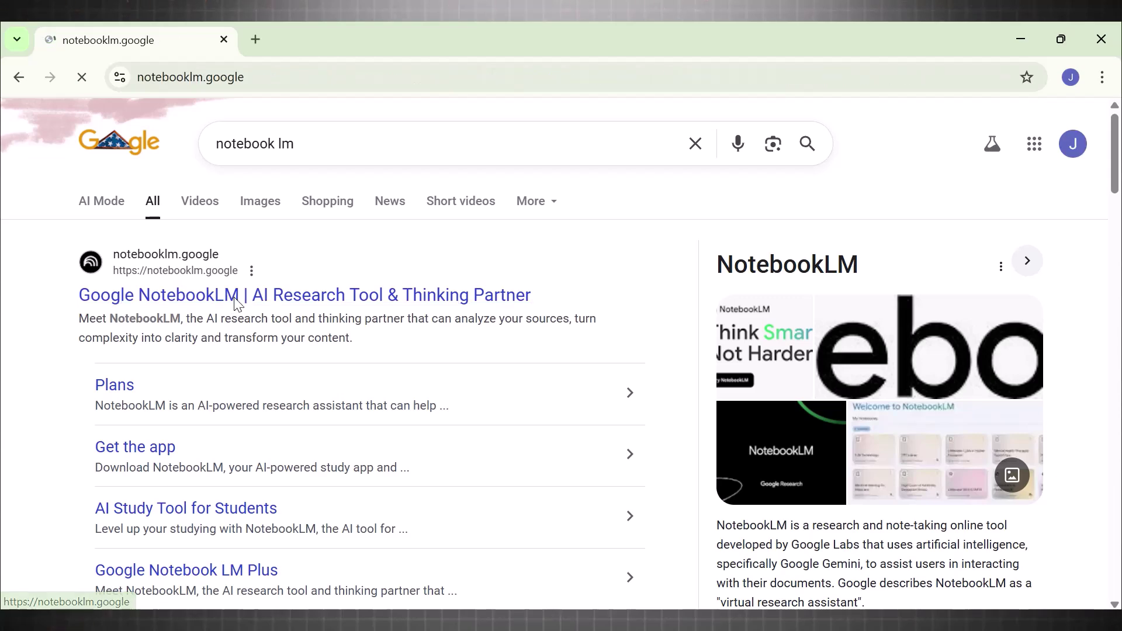
scroll(1116, 231, down, 5)
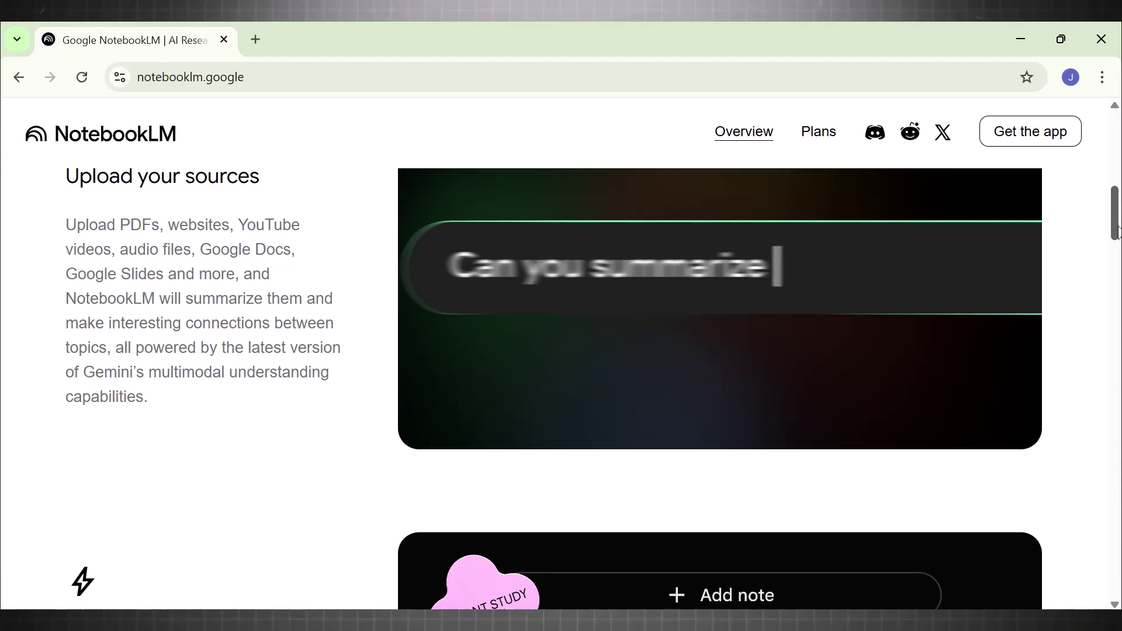
drag(1117, 233, 1116, 158)
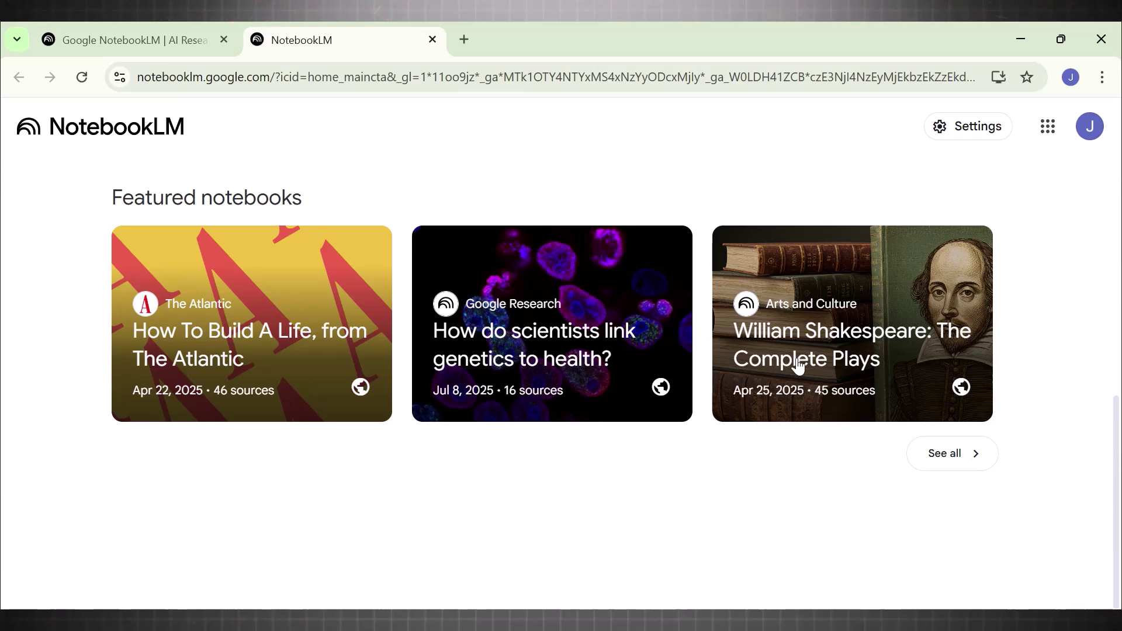
drag(1117, 459, 1120, 279)
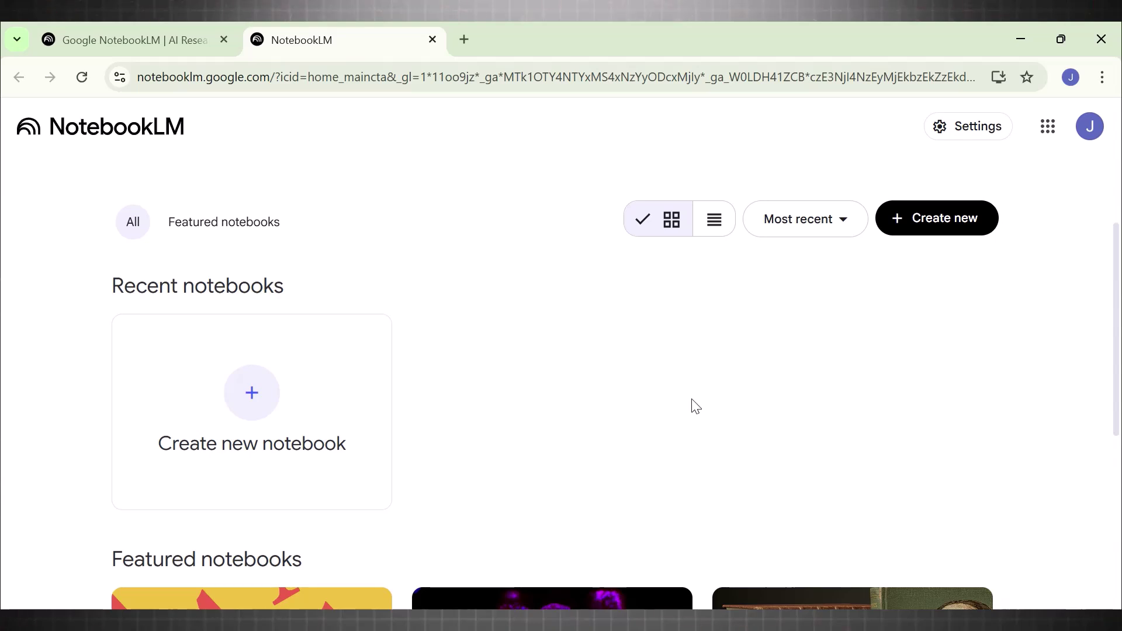
- Start a new notebook and close the Add sources dialog without adding any source
click(250, 401)
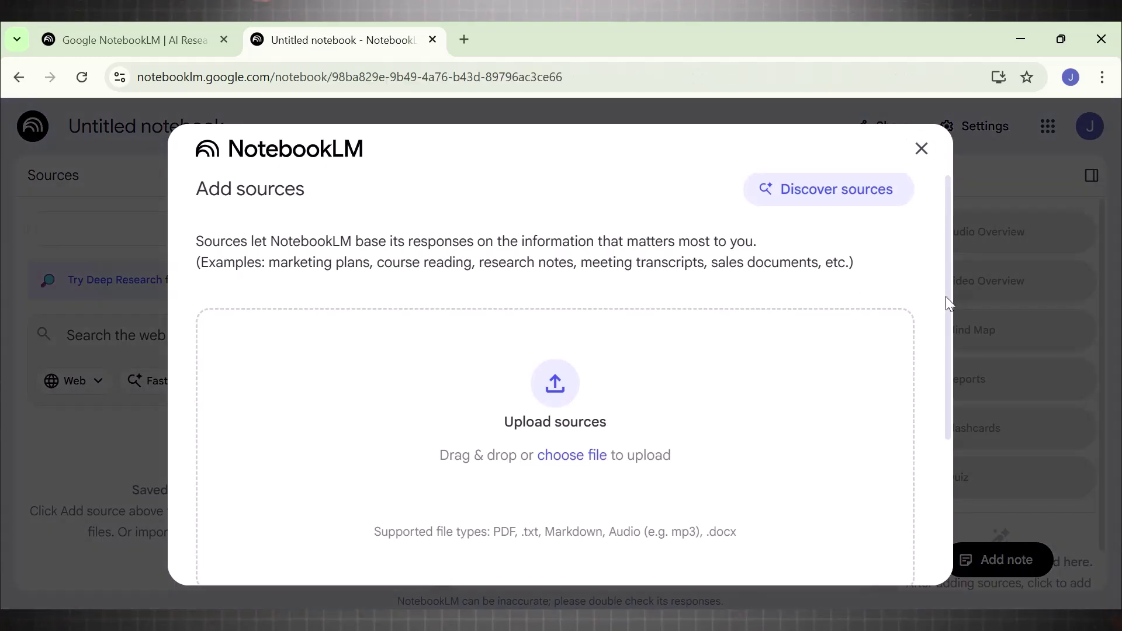
drag(947, 299, 908, 472)
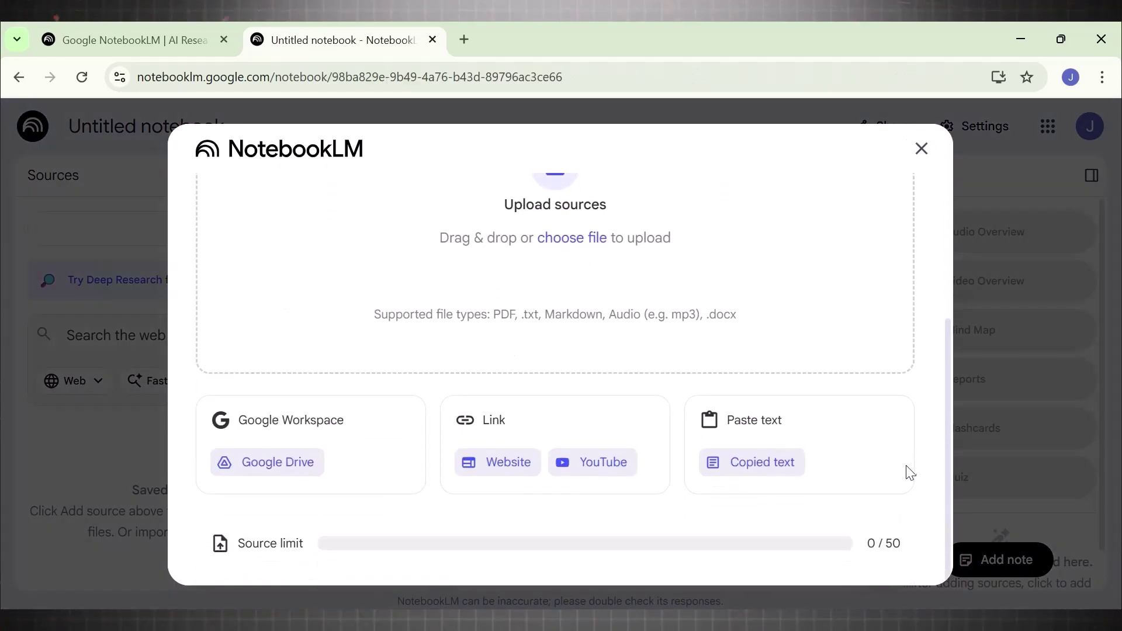
click(920, 150)
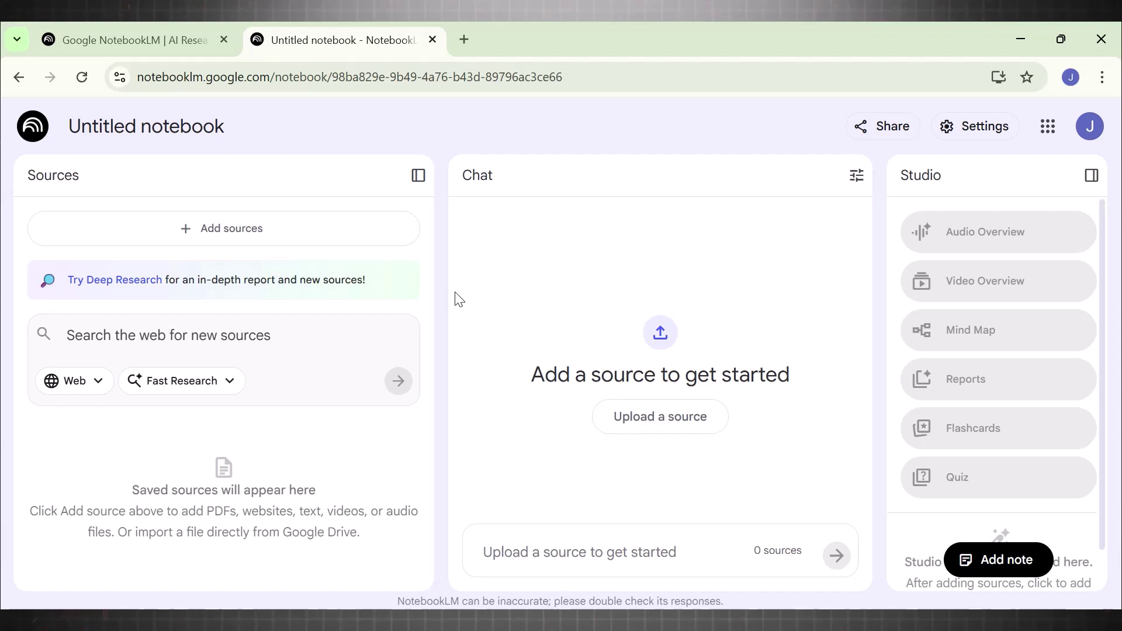
- Copy the share link of the '7 FAST Chinese and Japanese SECRETS' video from the channel grid
click(250, 233)
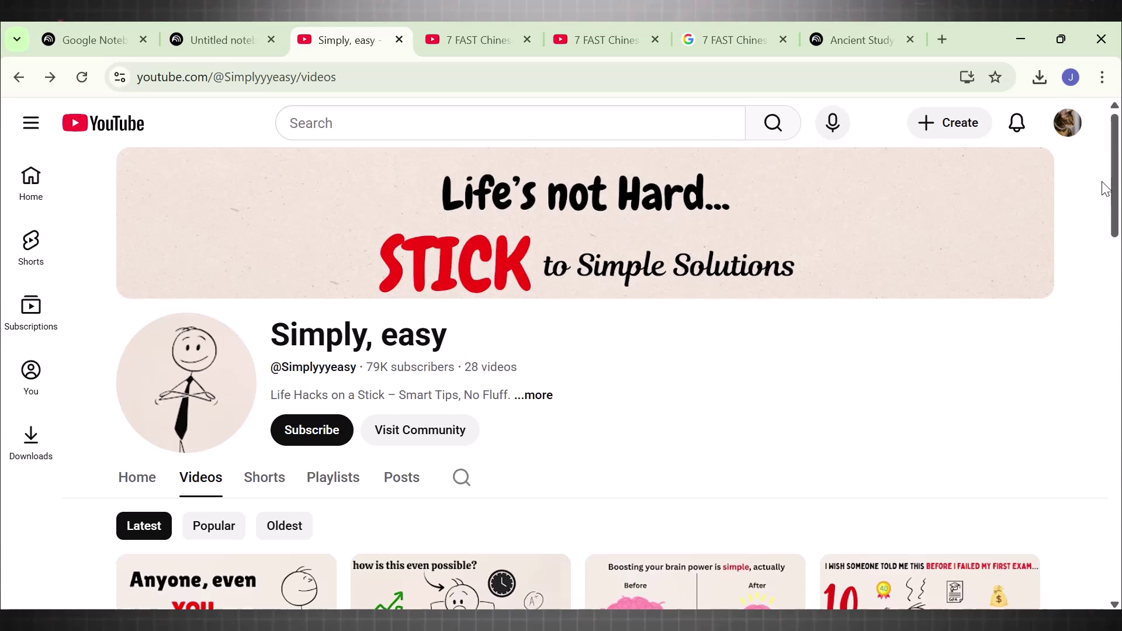
drag(1104, 187, 1119, 429)
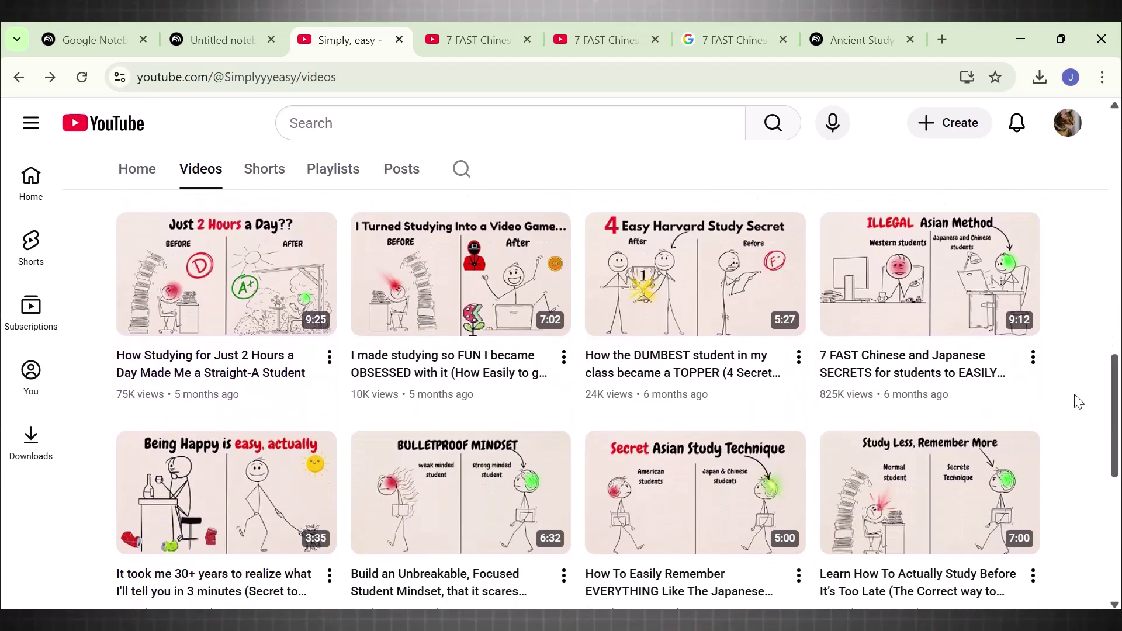
click(1033, 357)
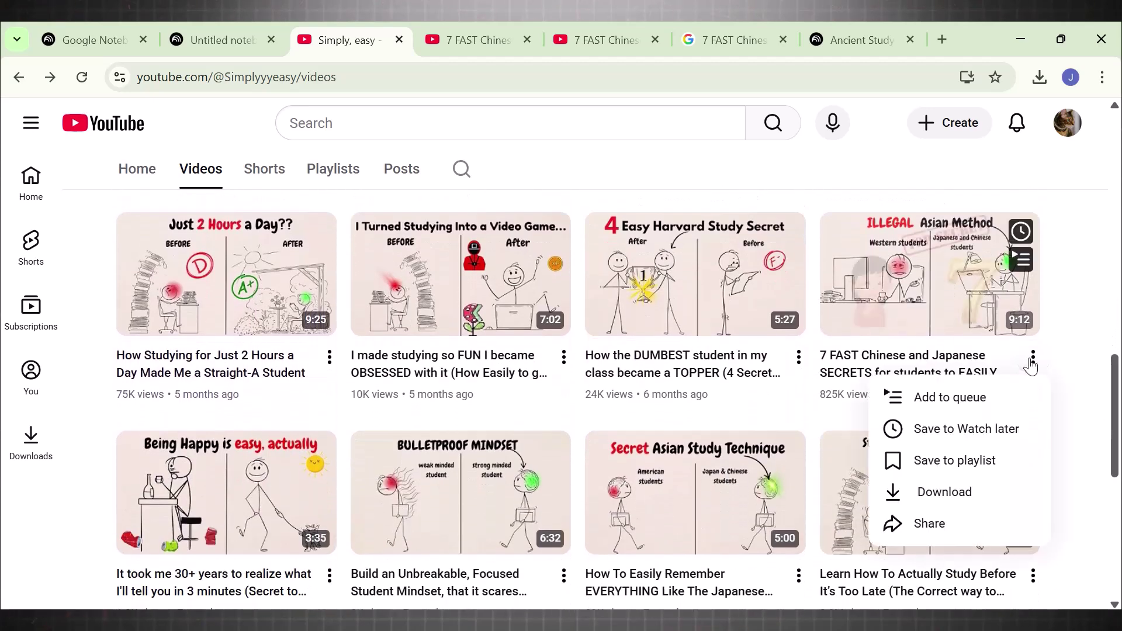
click(958, 521)
click(711, 446)
click(739, 170)
- Add the copied video link to the untitled notebook as a YouTube source
click(213, 40)
click(212, 227)
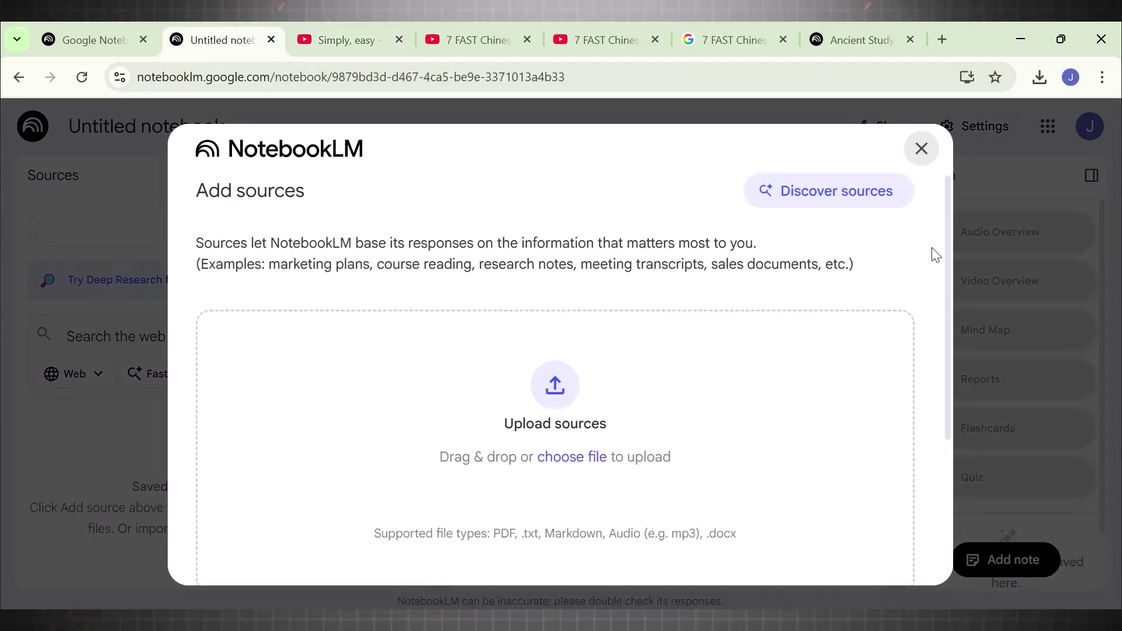
scroll(937, 251, down, 4)
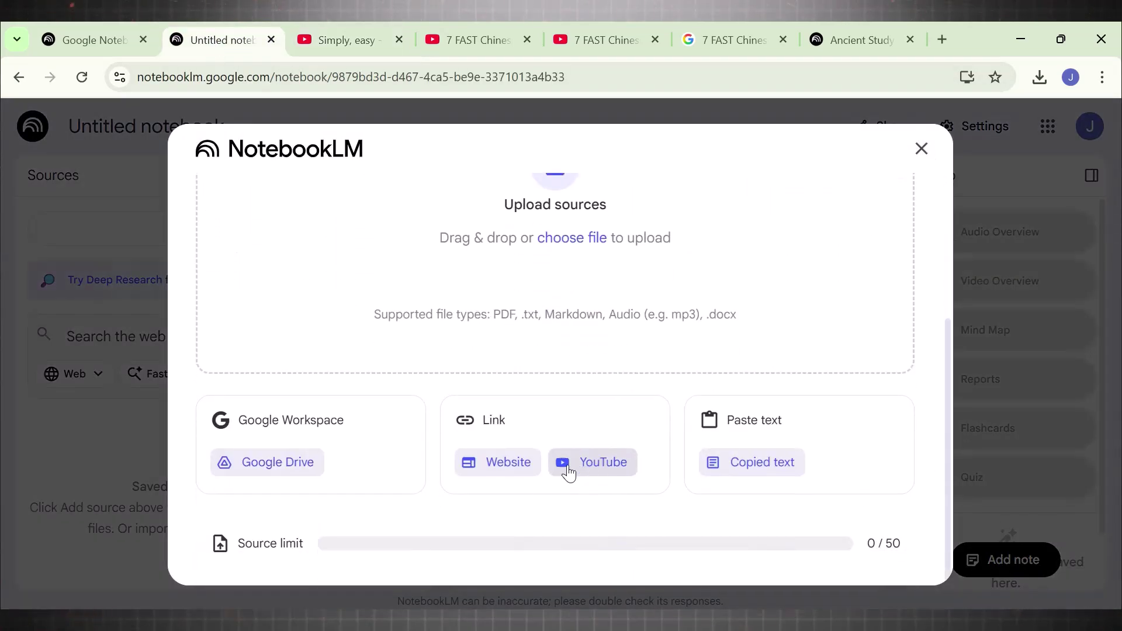
click(611, 465)
key(ctrl+v)
click(847, 546)
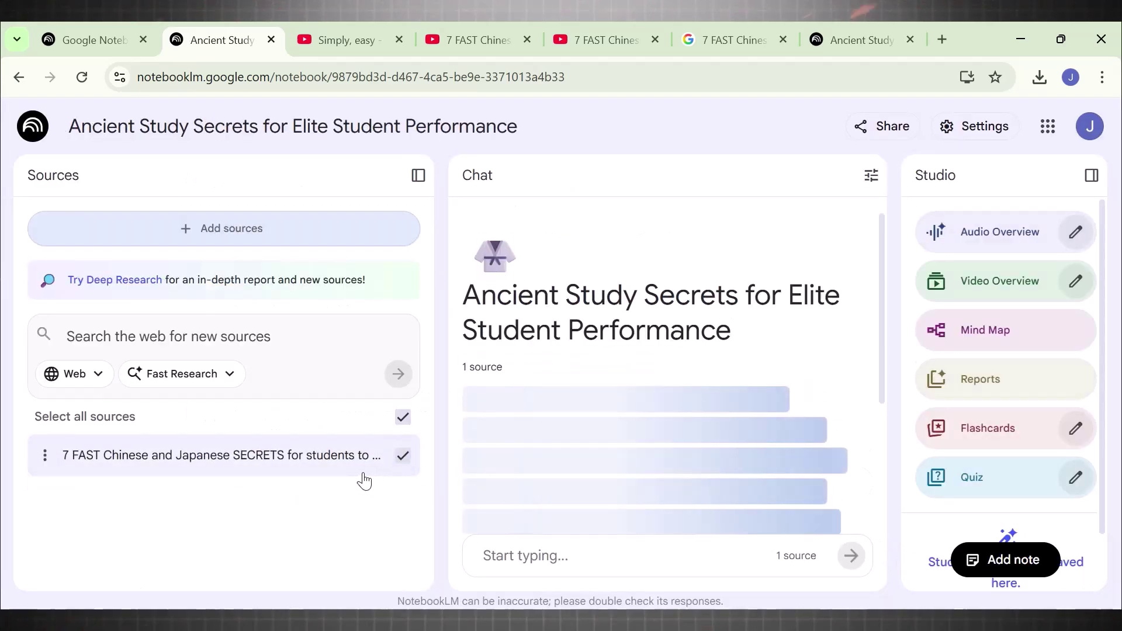
click(458, 49)
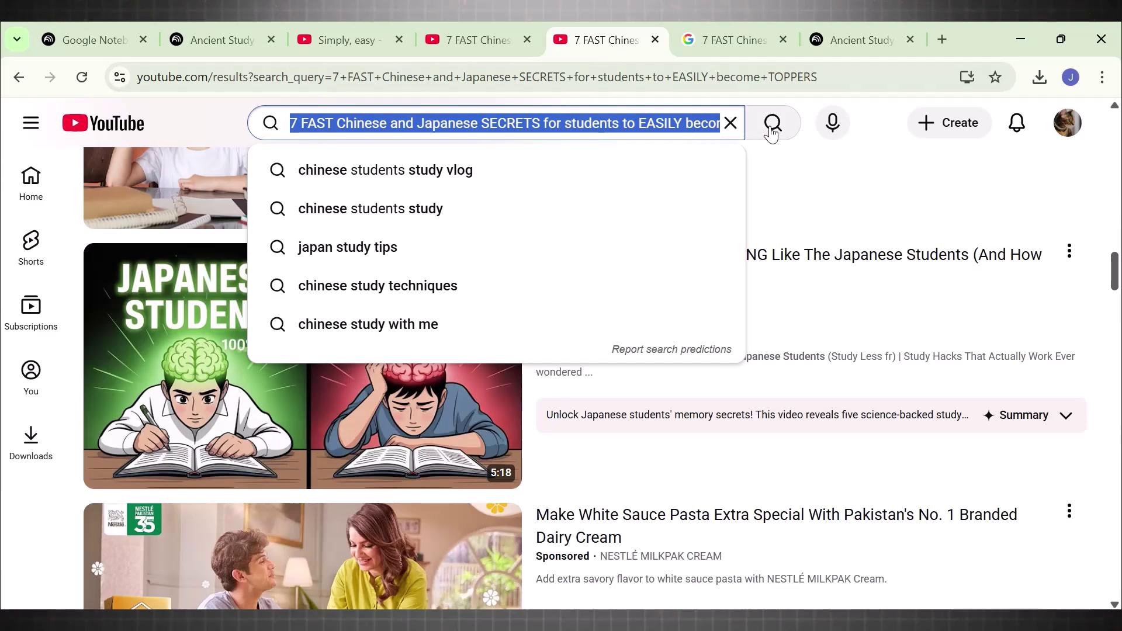
- Find the '6 Japanese SECRETS for students to become TOPPERS' video on YouTube and copy its share link
click(772, 130)
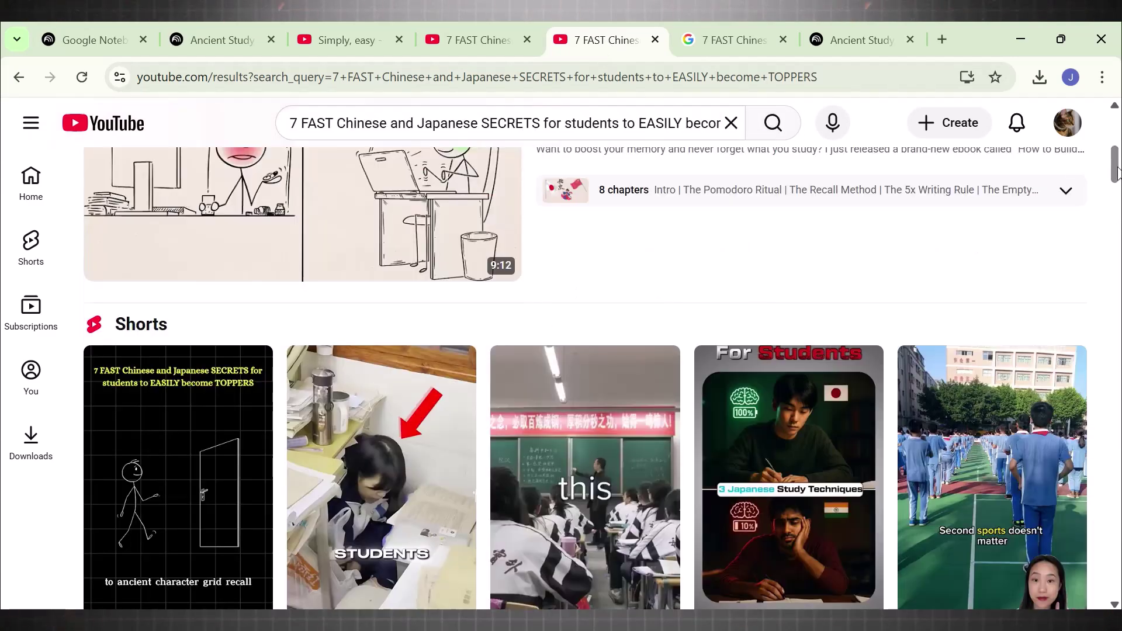
drag(1118, 186, 1119, 201)
scroll(1073, 254, down, 15)
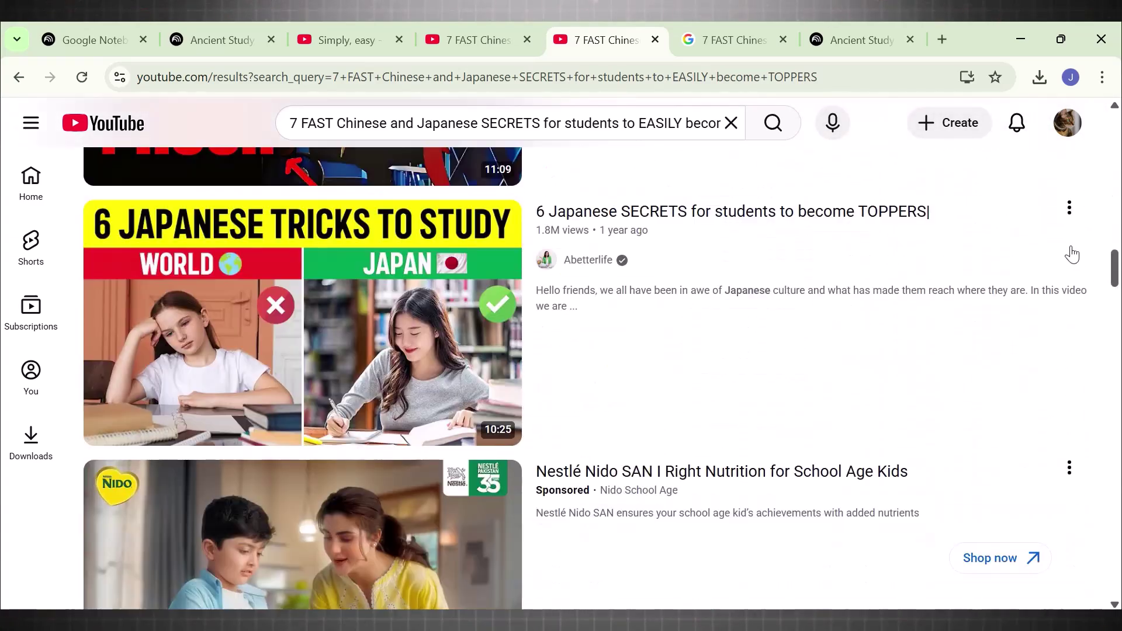
click(1069, 210)
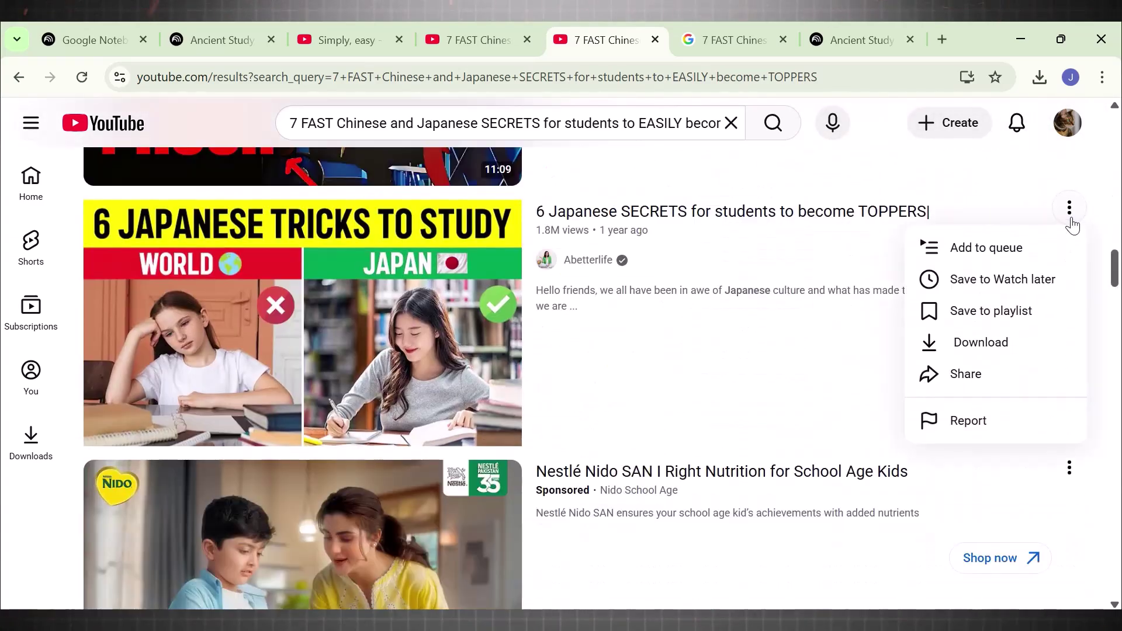
click(956, 374)
click(708, 454)
- Add the copied video link to the notebook as a YouTube source
click(222, 39)
click(232, 229)
scroll(944, 360, down, 5)
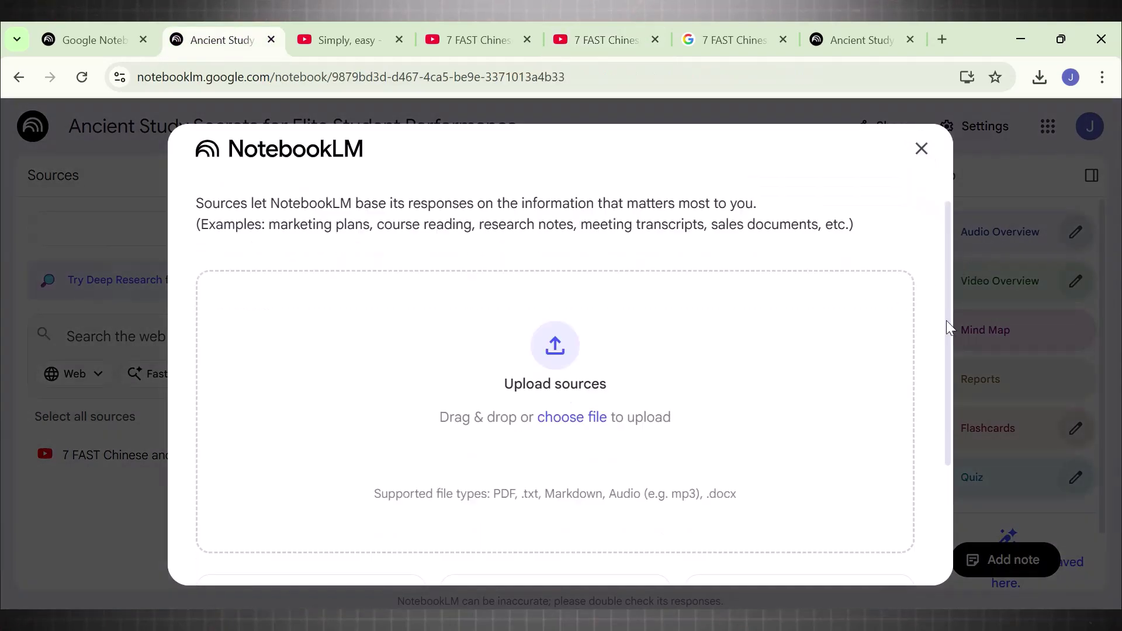
click(611, 464)
click(322, 308)
key(ctrl+v)
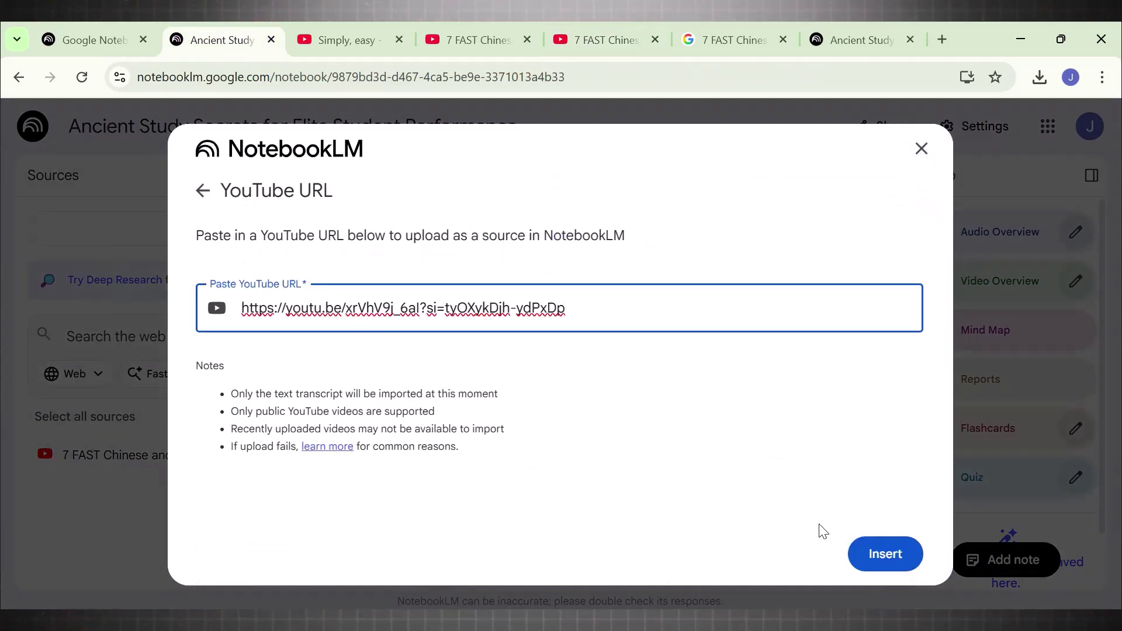
click(851, 546)
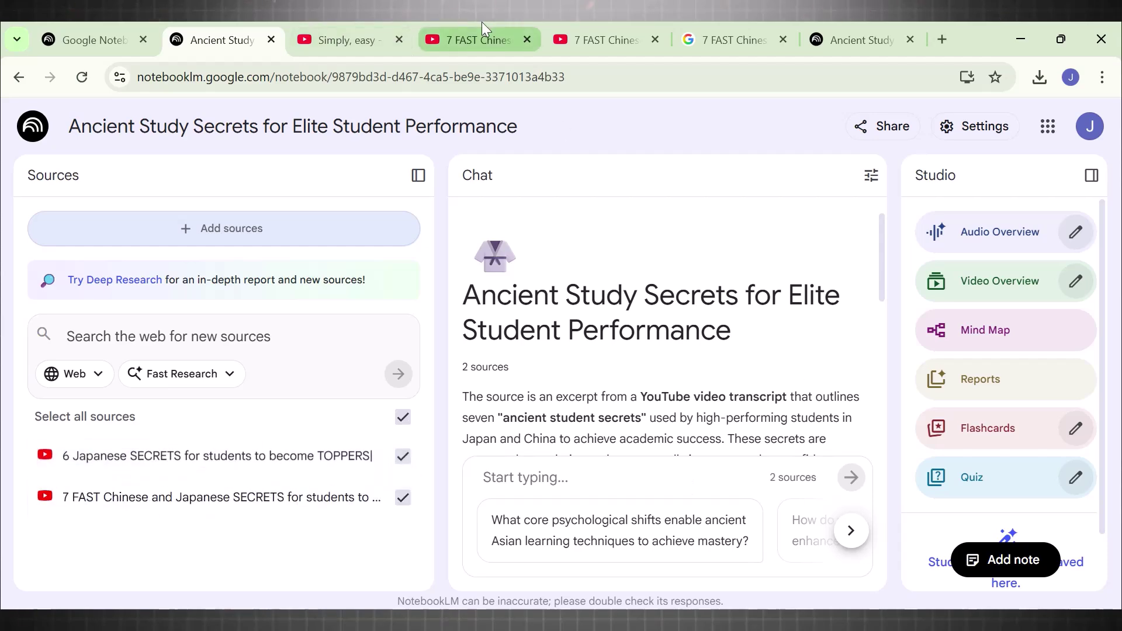
- Copy another video's share link from the YouTube results and begin adding a new notebook source
click(602, 39)
click(964, 368)
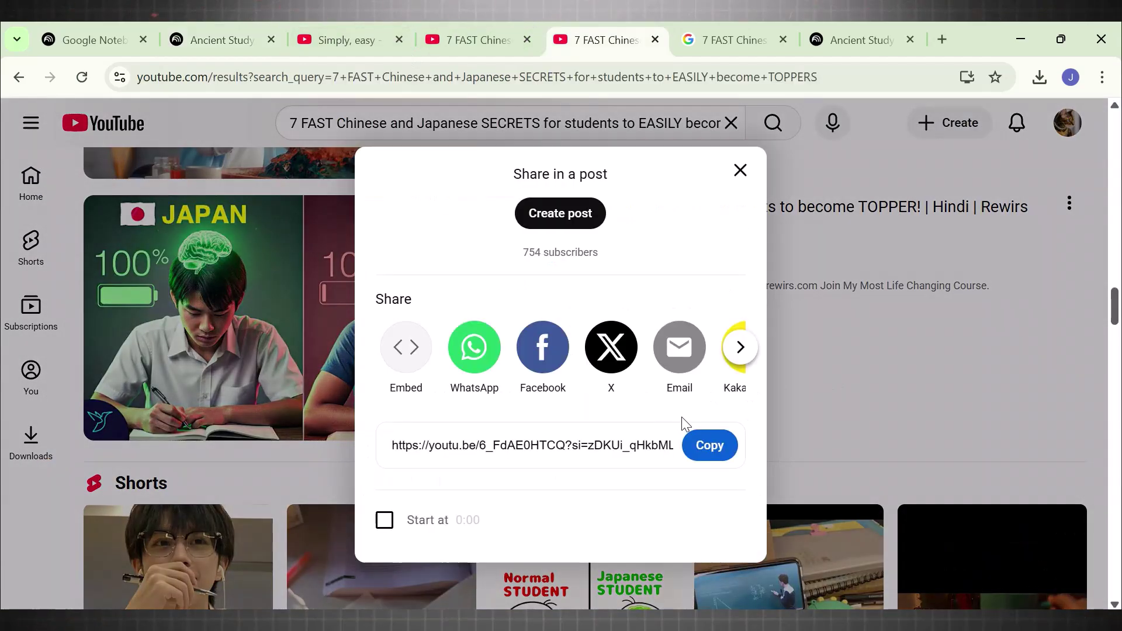
click(710, 446)
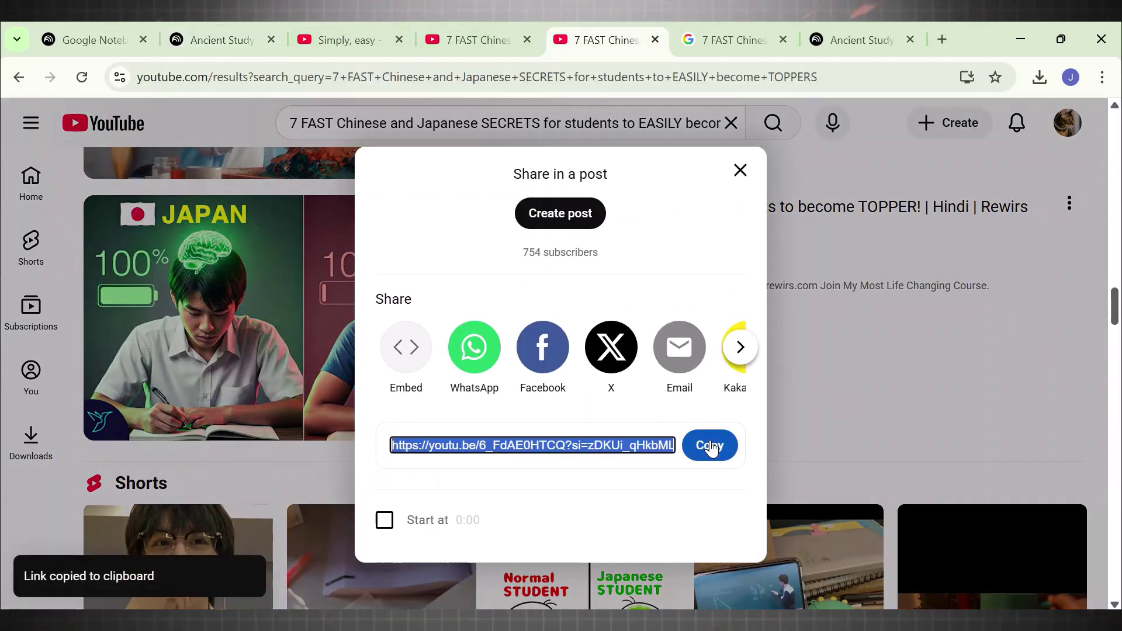
click(243, 50)
click(282, 234)
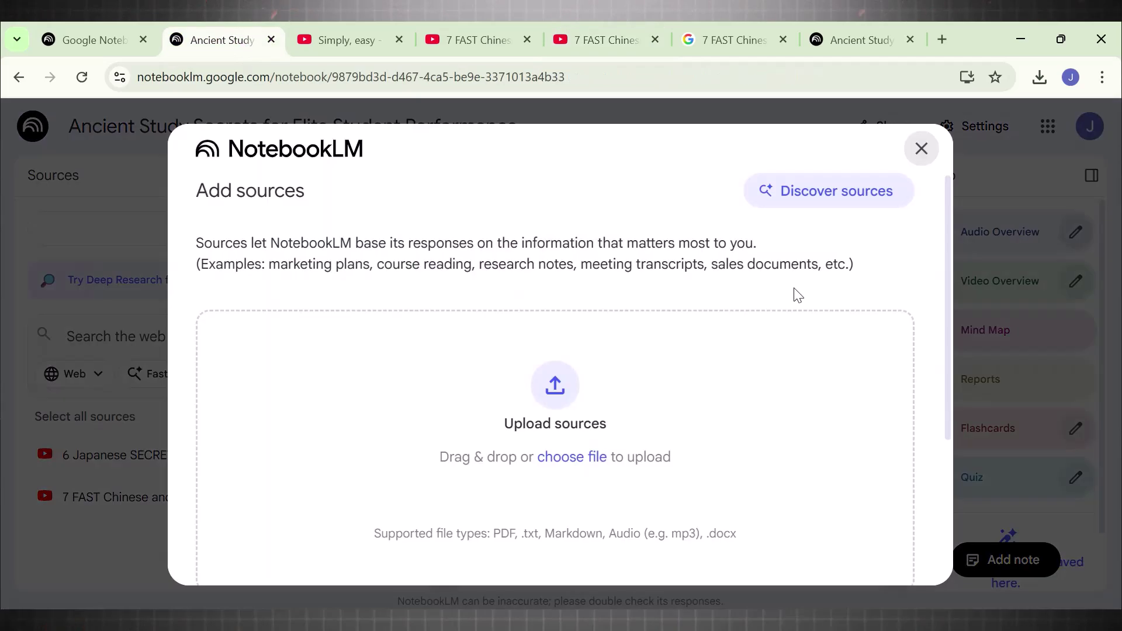
scroll(912, 491, down, 4)
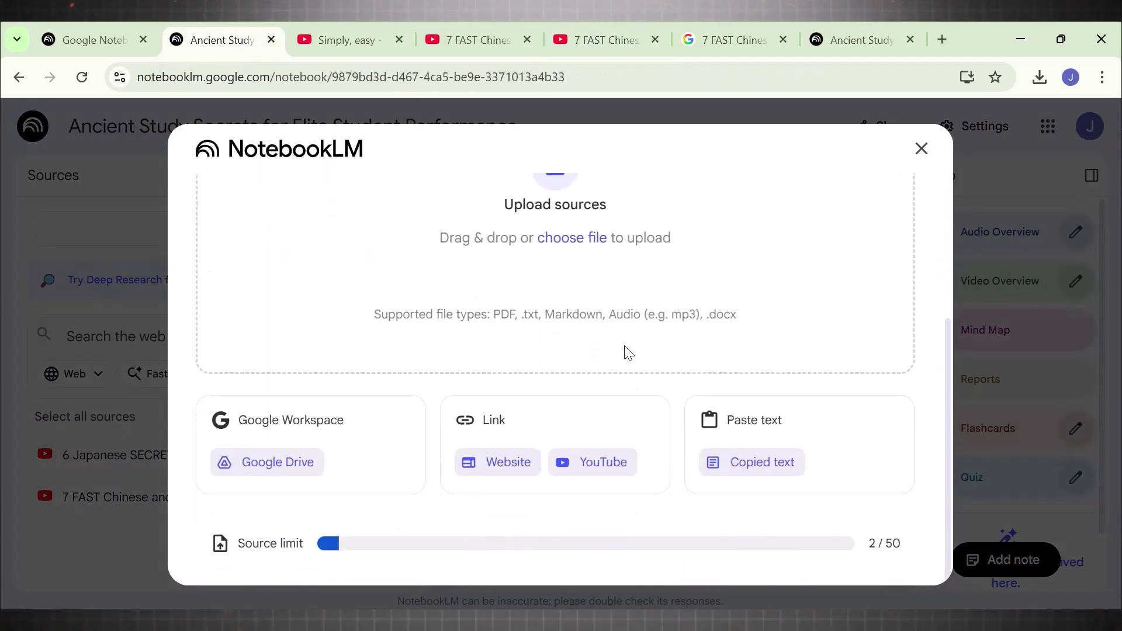
- Paste the copied link as a YouTube source to add the '5 Japanese SECRETS' video
click(589, 463)
click(376, 306)
key(ctrl+v)
click(885, 554)
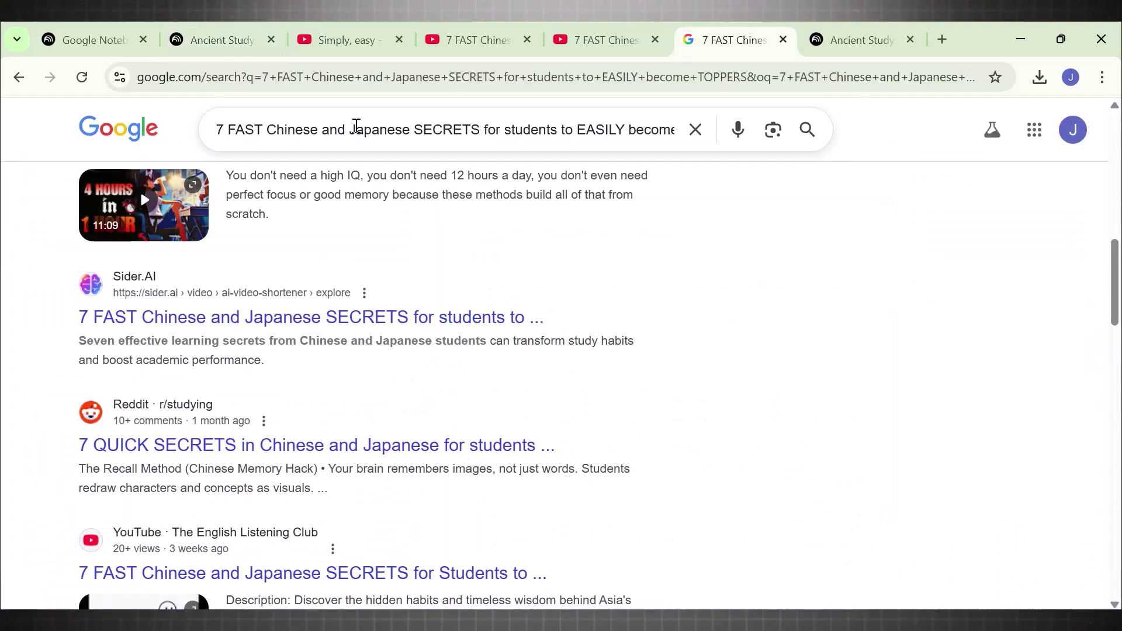
- Copy the link address of the Sider.AI result from the Google search results
double_click(356, 128)
scroll(935, 292, up, 8)
scroll(935, 351, down, 8)
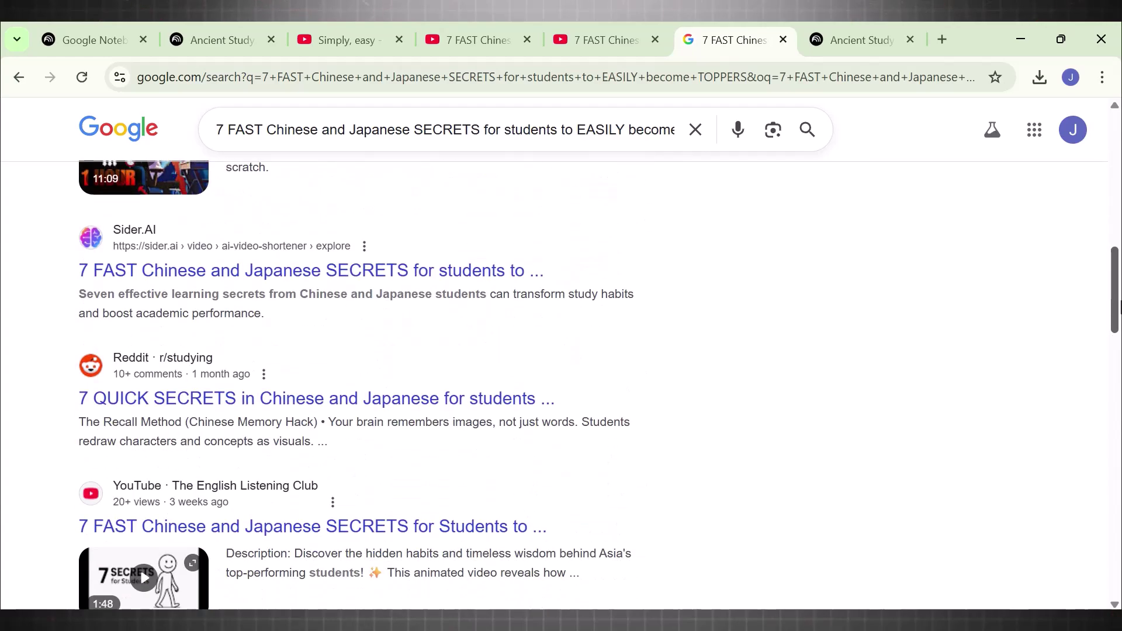
click(364, 247)
right_click(336, 274)
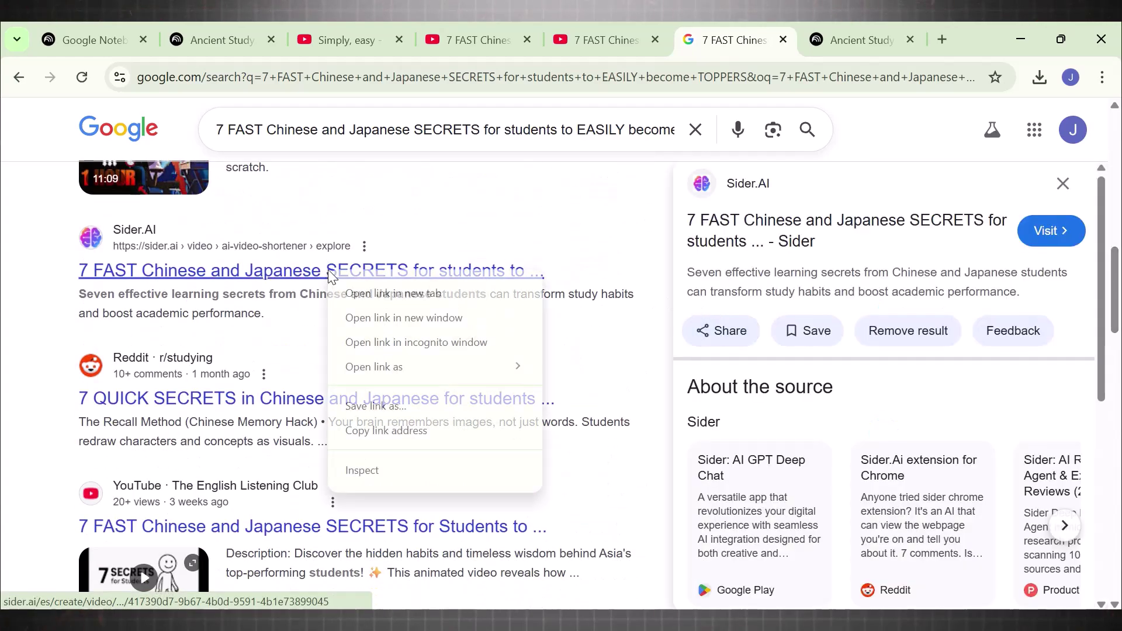
click(381, 428)
- Add the Sider.ai page as a website source, giving the notebook 4 sources
click(222, 40)
click(274, 229)
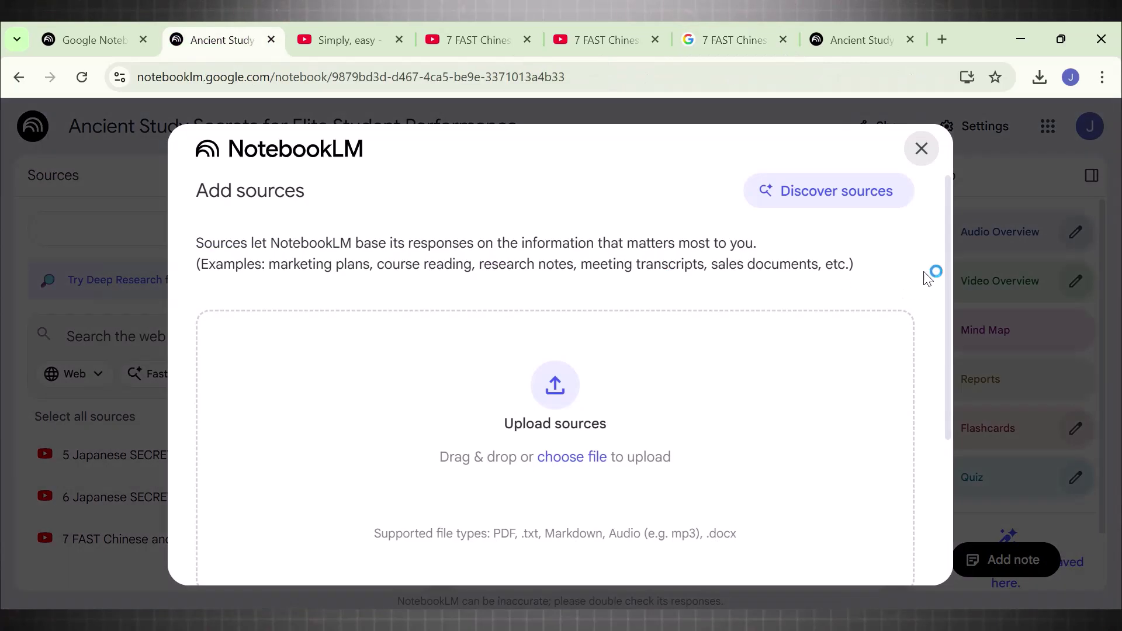
scroll(698, 454, down, 4)
click(498, 462)
click(403, 358)
key(ctrl+v)
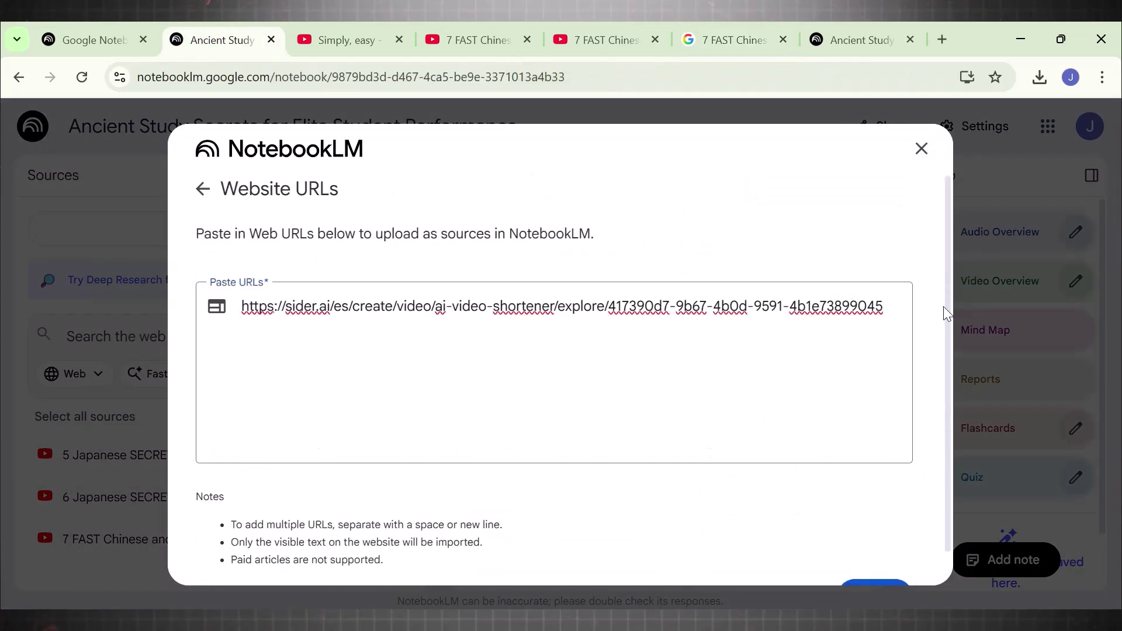
click(874, 564)
scroll(423, 345, down, 1)
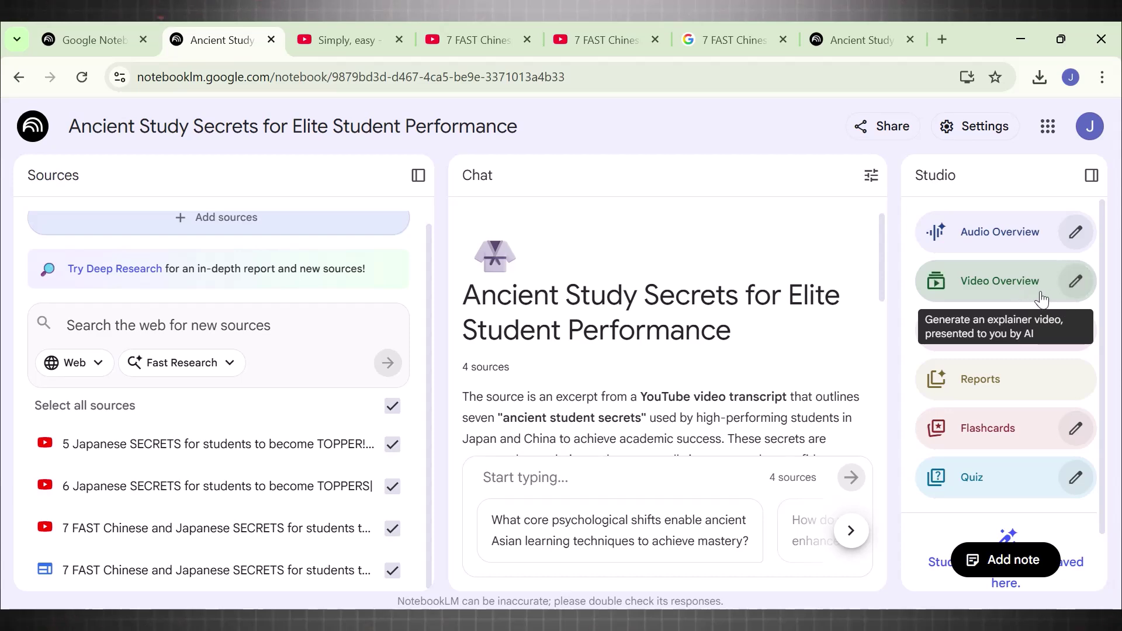
- Customize the Video Overview as an English Explainer in Whiteboard style and generate it
click(1072, 283)
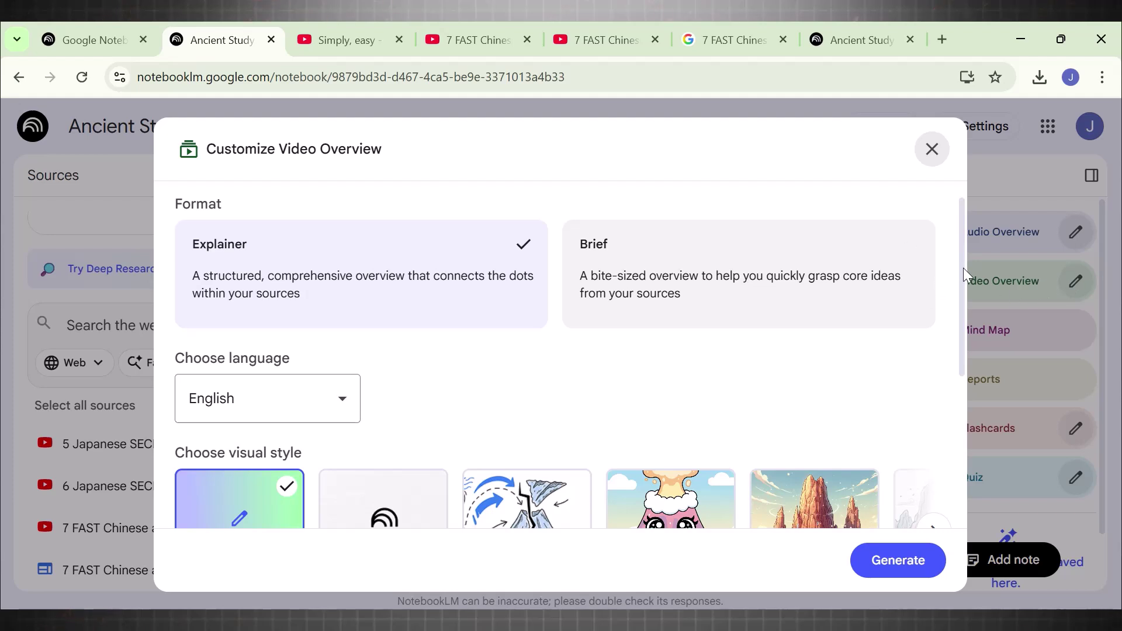
scroll(956, 296, down, 1)
scroll(951, 311, up, 1)
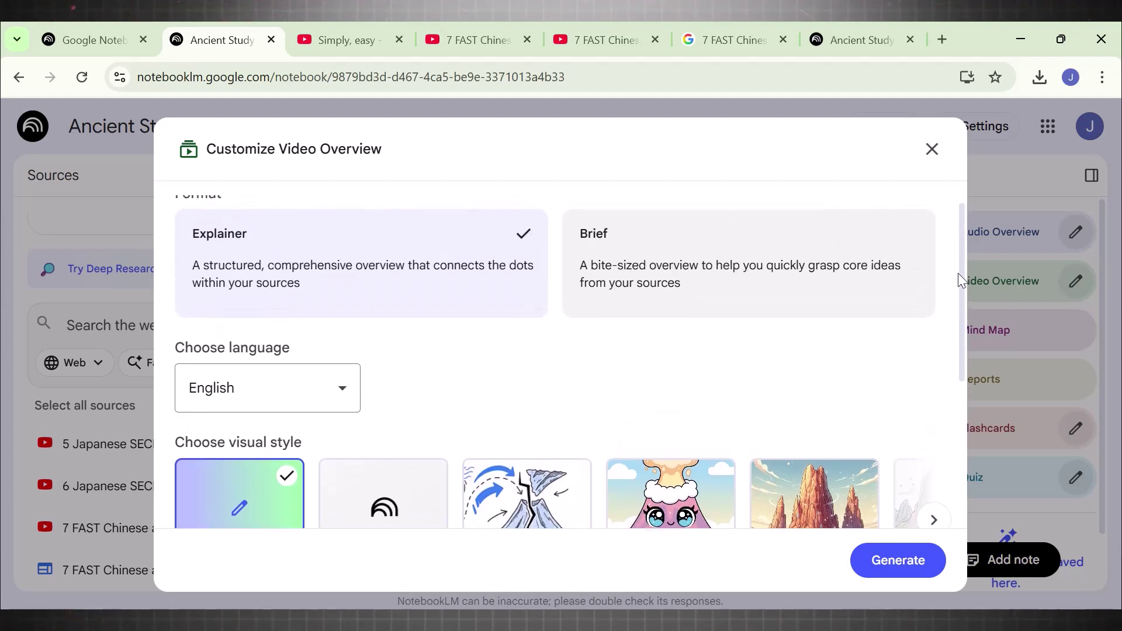
scroll(933, 450, down, 3)
scroll(952, 388, up, 3)
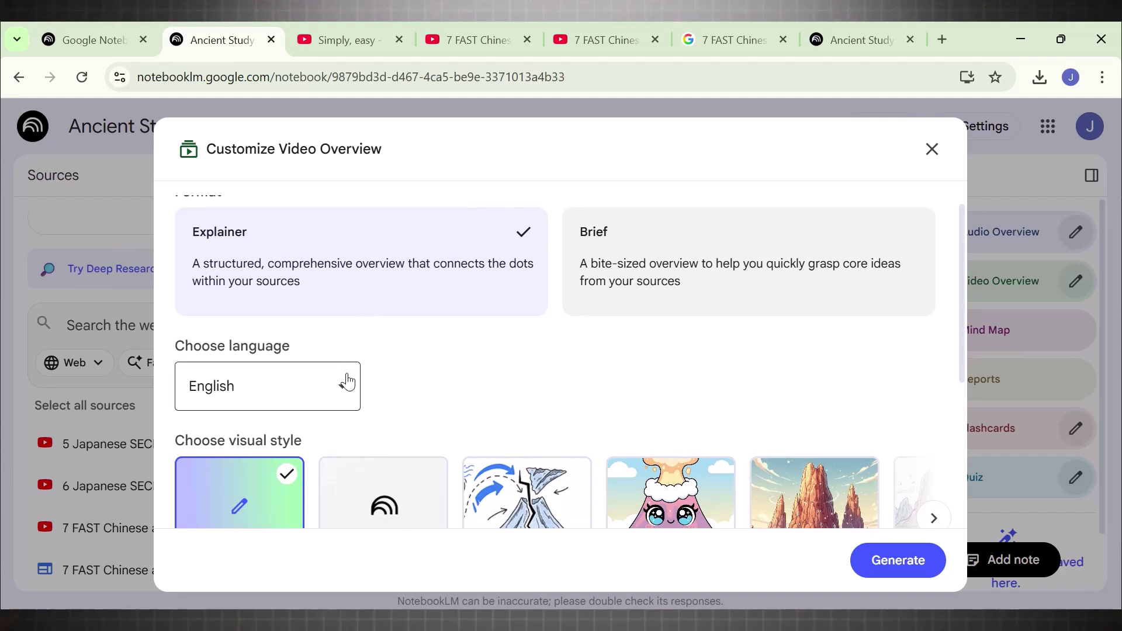
click(347, 394)
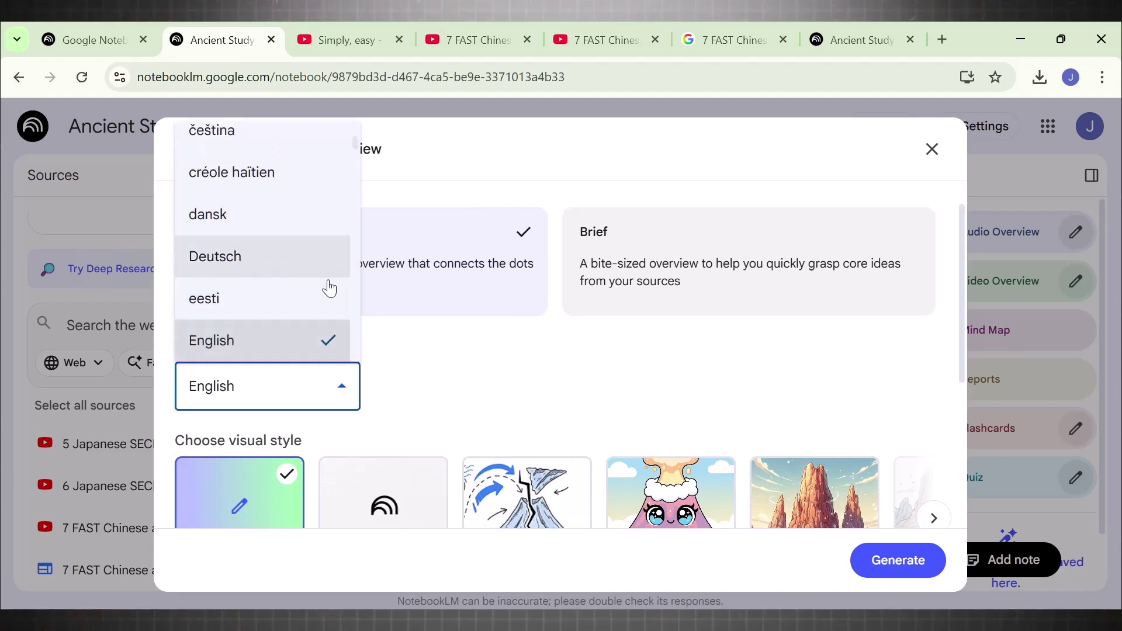
click(326, 354)
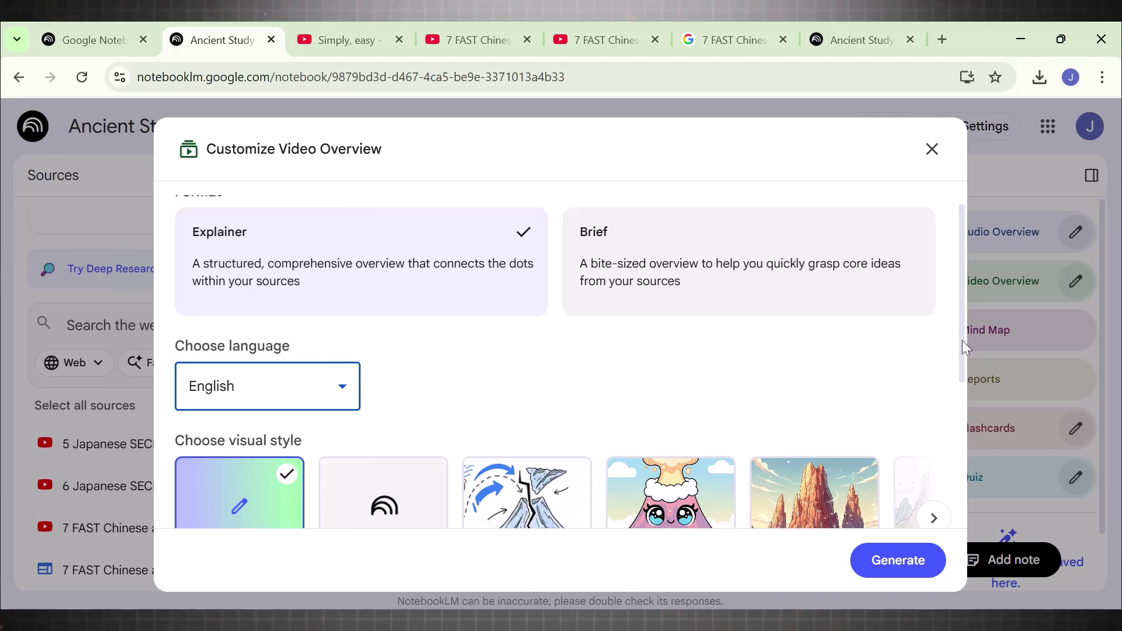
drag(964, 345, 942, 426)
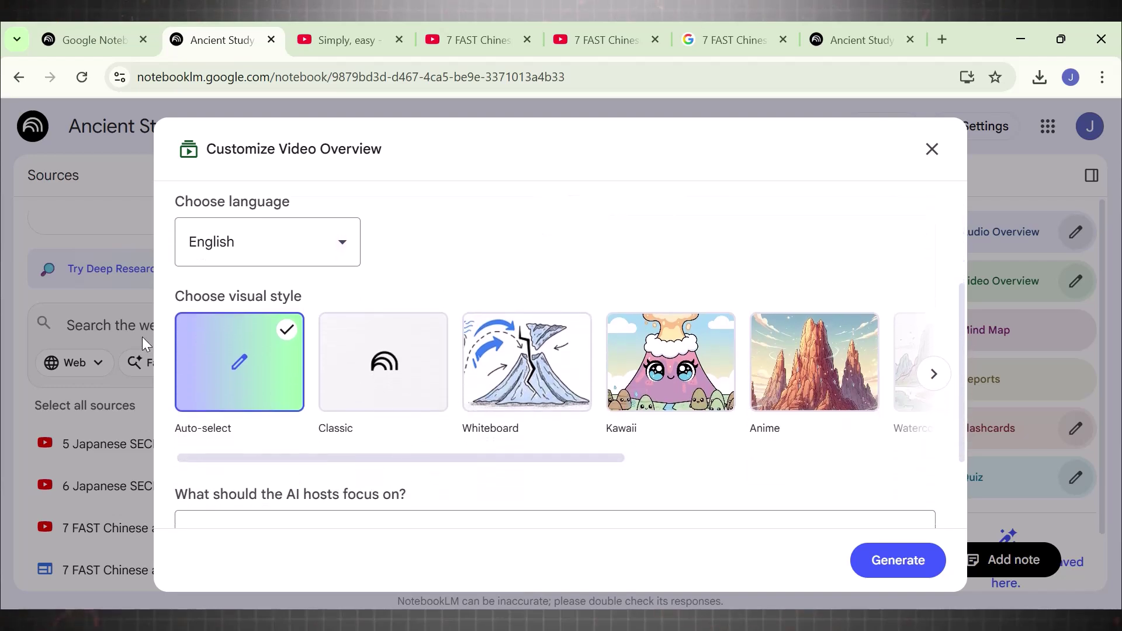
drag(258, 462, 296, 430)
click(576, 389)
scroll(956, 420, down, 3)
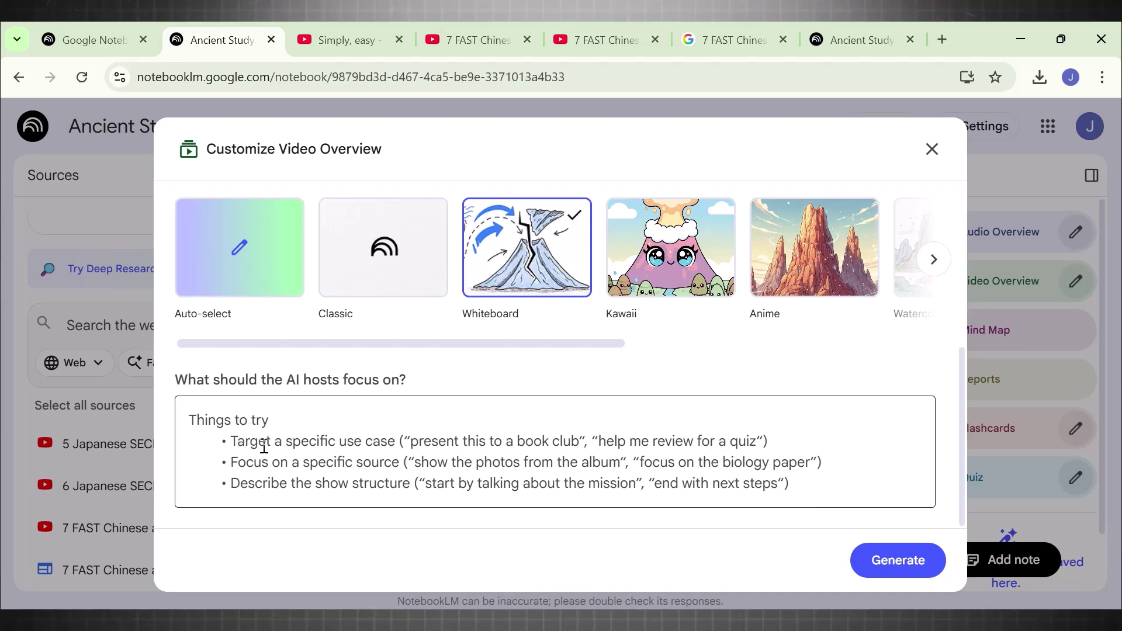
click(890, 566)
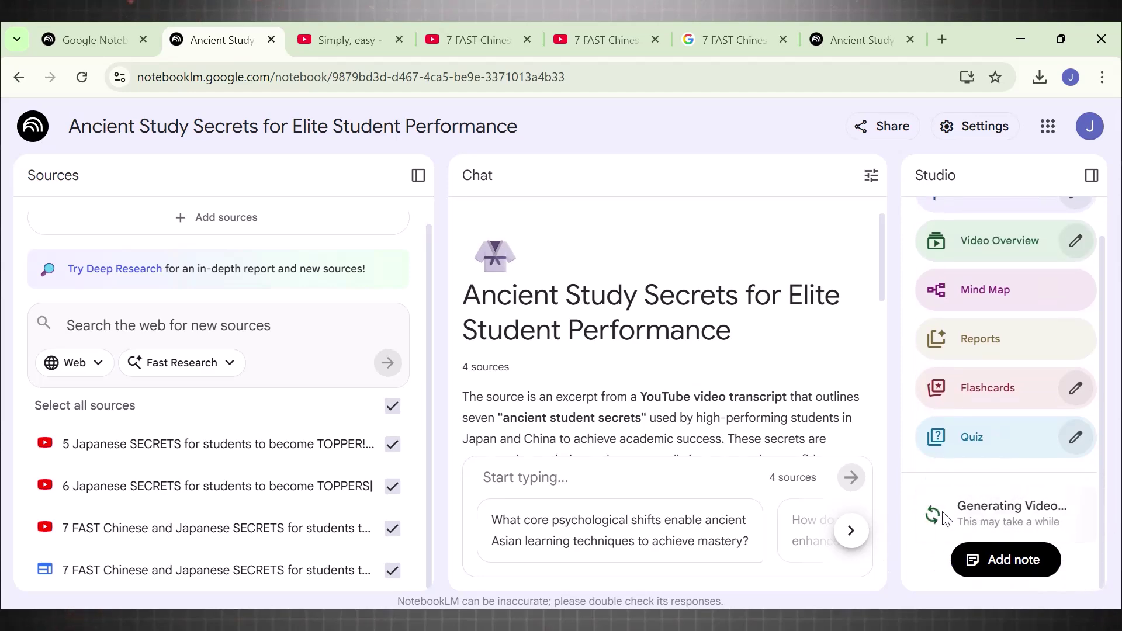
- Hide the NotebookLM sources panel while the Whiteboard video overview generates
click(418, 175)
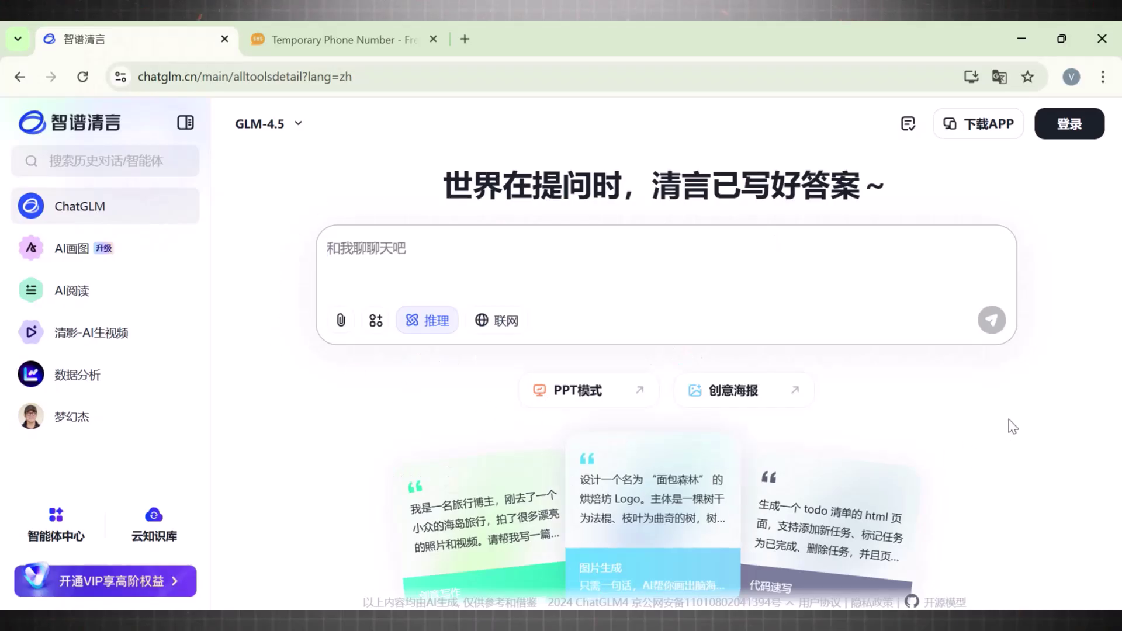
- Translate the ChatGLM home page into English with the browser's Translate option, retrying once
double_click(157, 82)
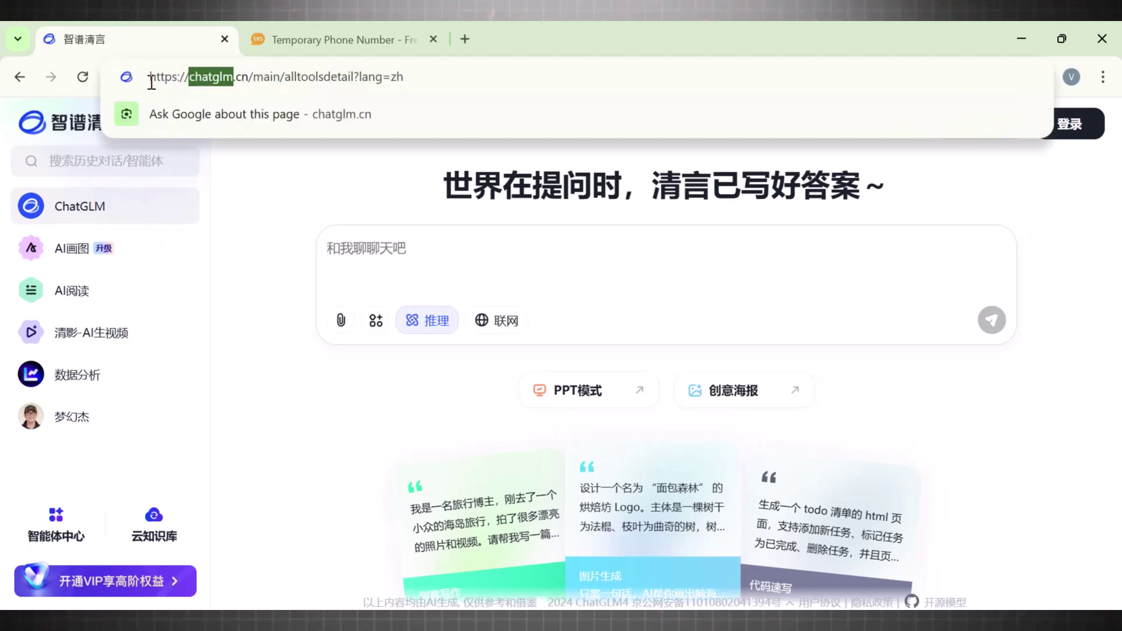
click(232, 194)
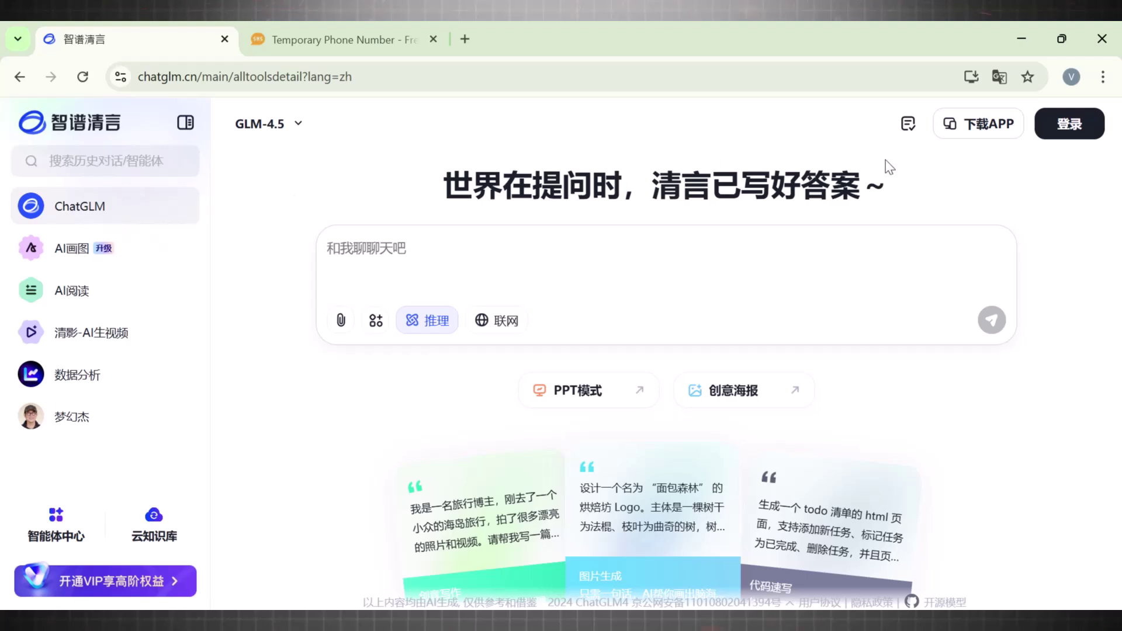
right_click(936, 195)
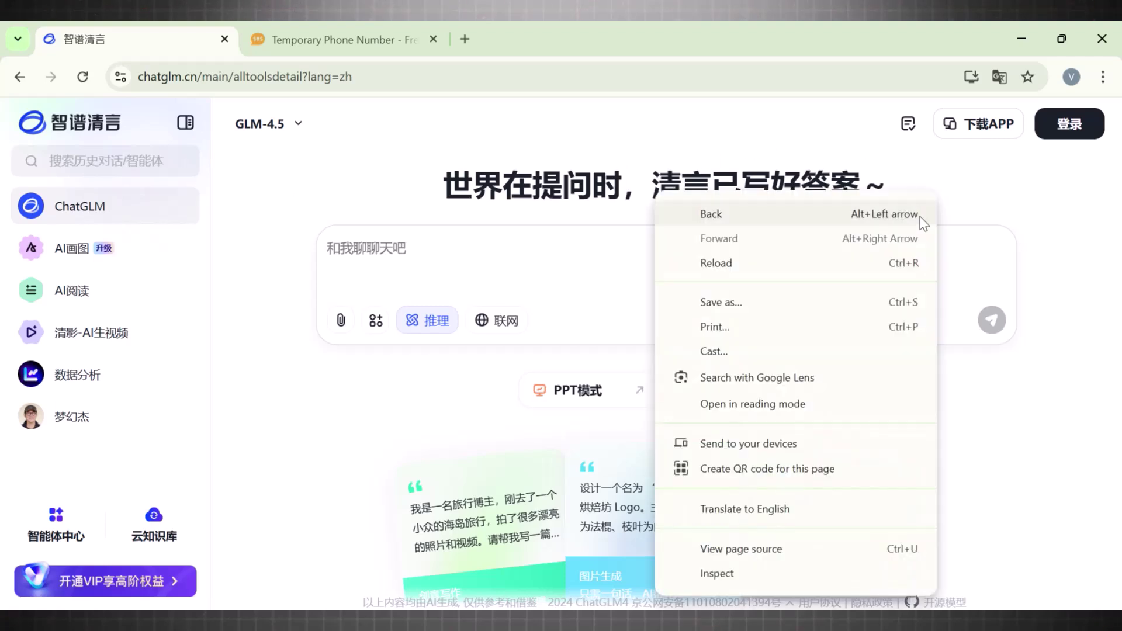
click(817, 514)
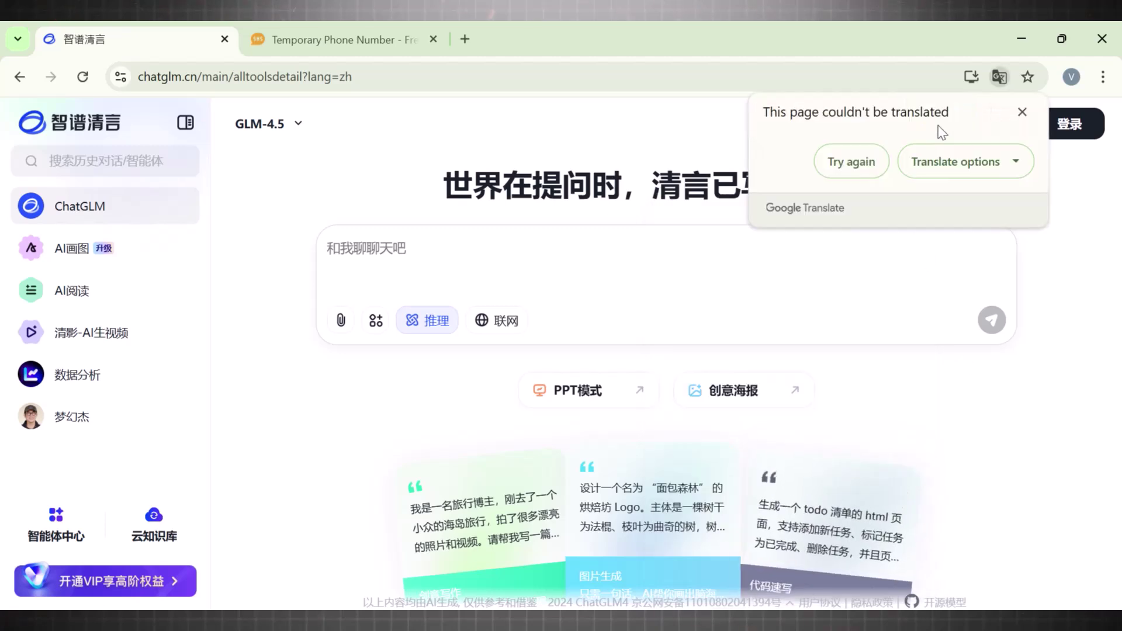
click(856, 166)
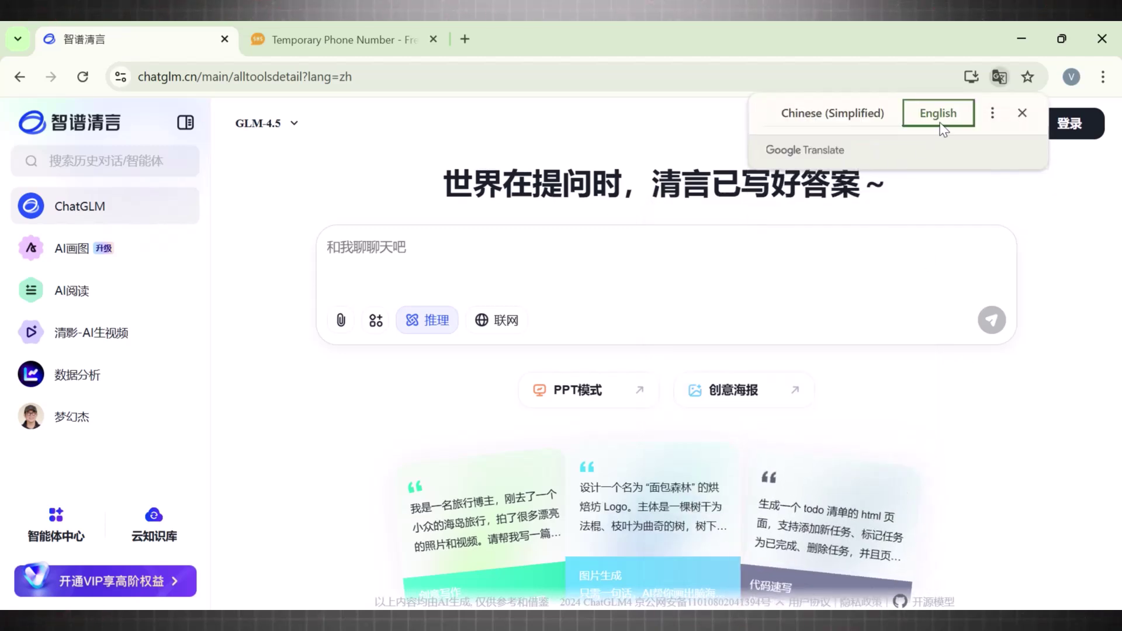
click(1014, 220)
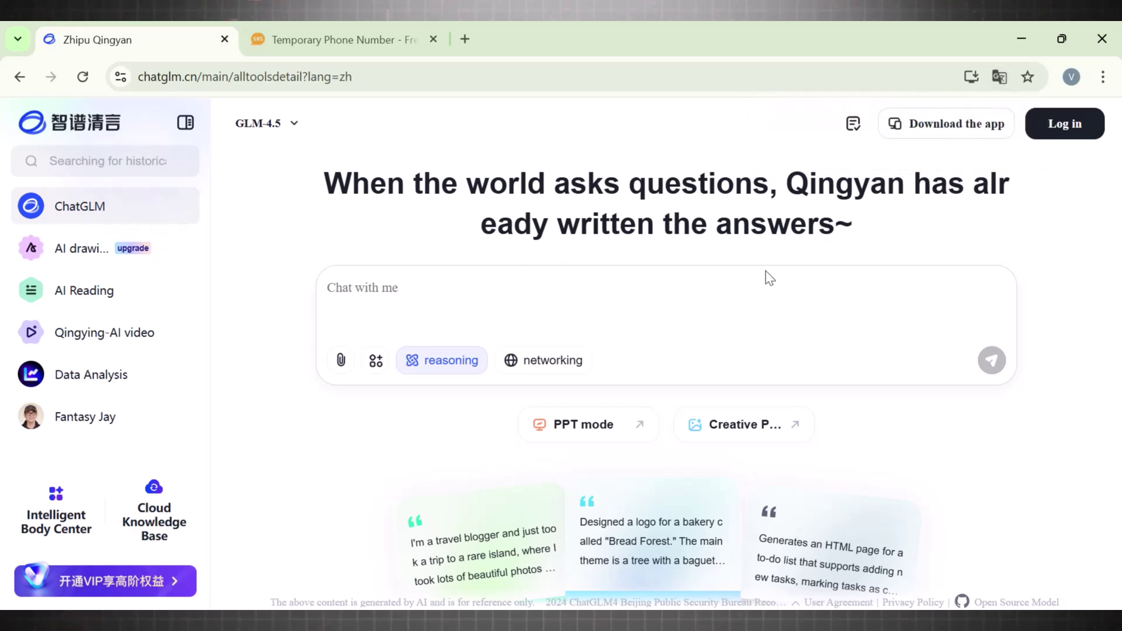
- Open the ChatGLM login form and copy a new German number from the temporary number site
click(1067, 131)
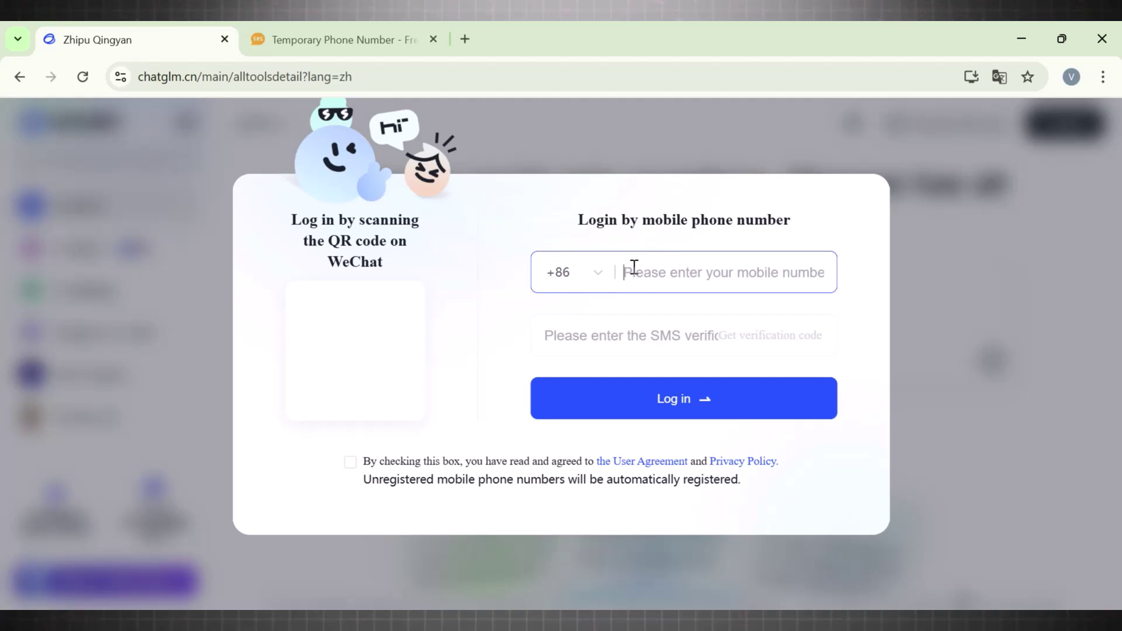
click(345, 39)
click(277, 69)
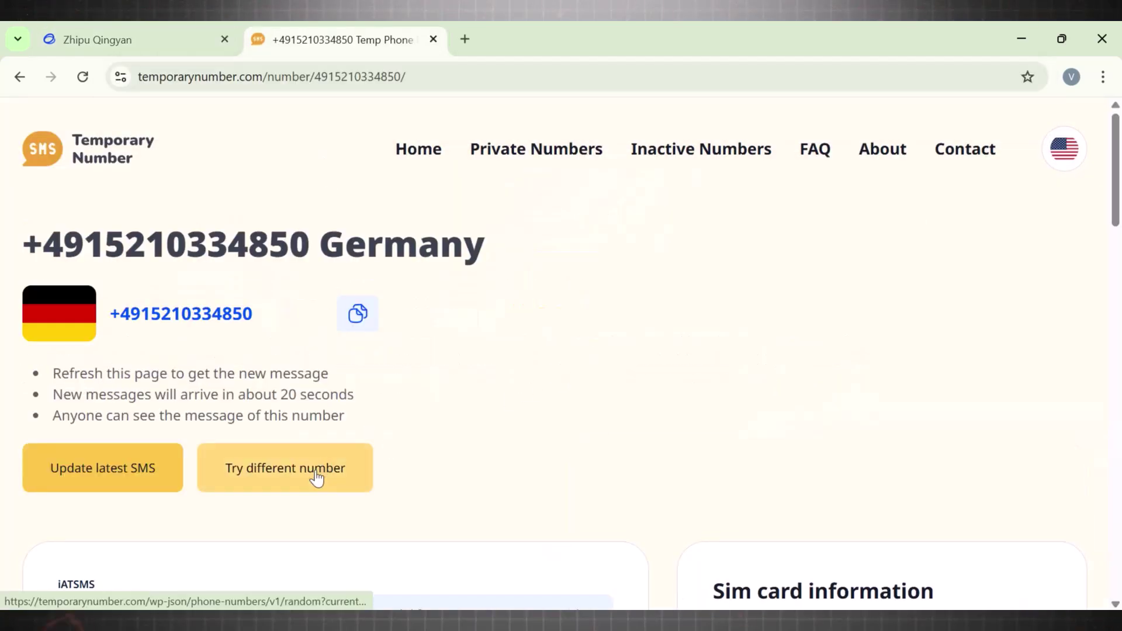
click(359, 319)
scroll(561, 351, down, 5)
scroll(561, 351, up, 4)
- Set the Germany +49 country code and log in with the number and SMS code
click(210, 32)
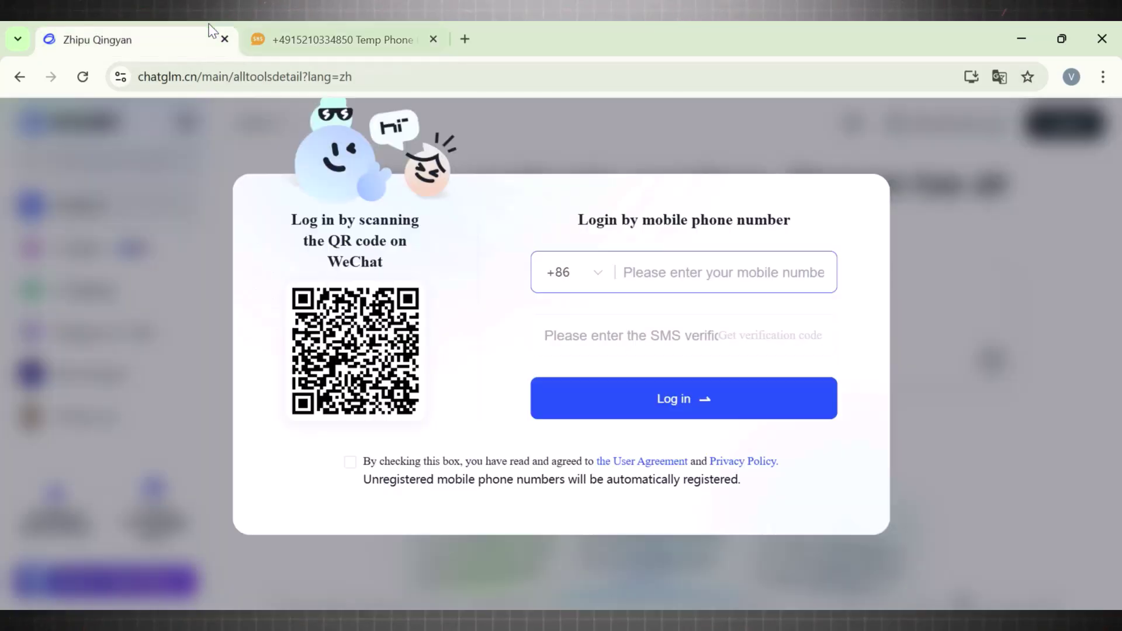
click(588, 277)
text(49)
click(689, 354)
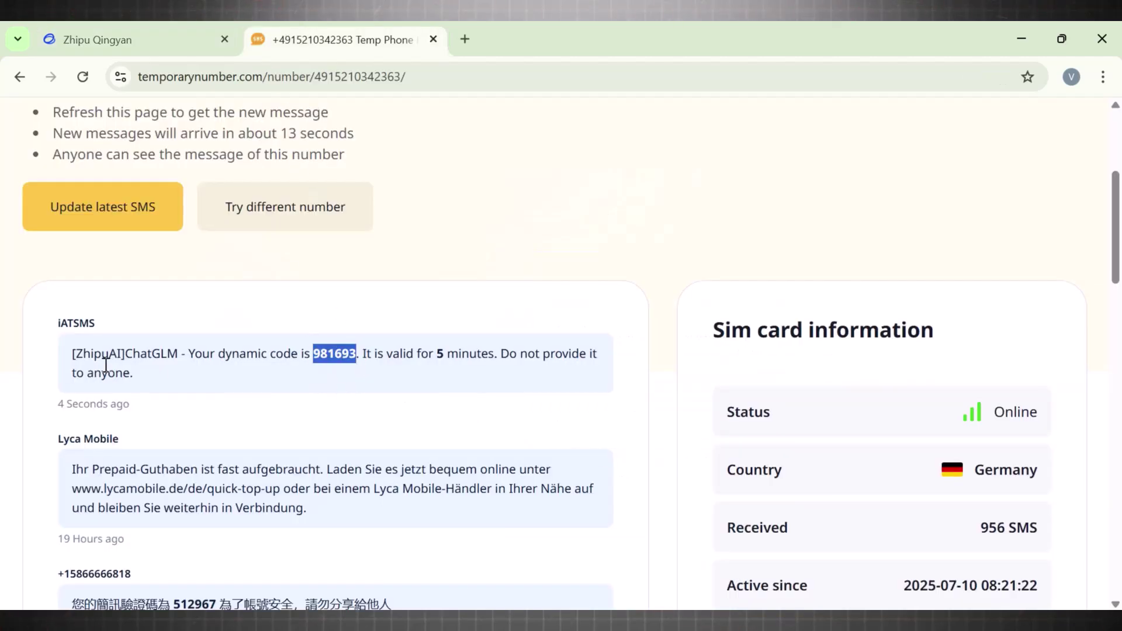
click(117, 26)
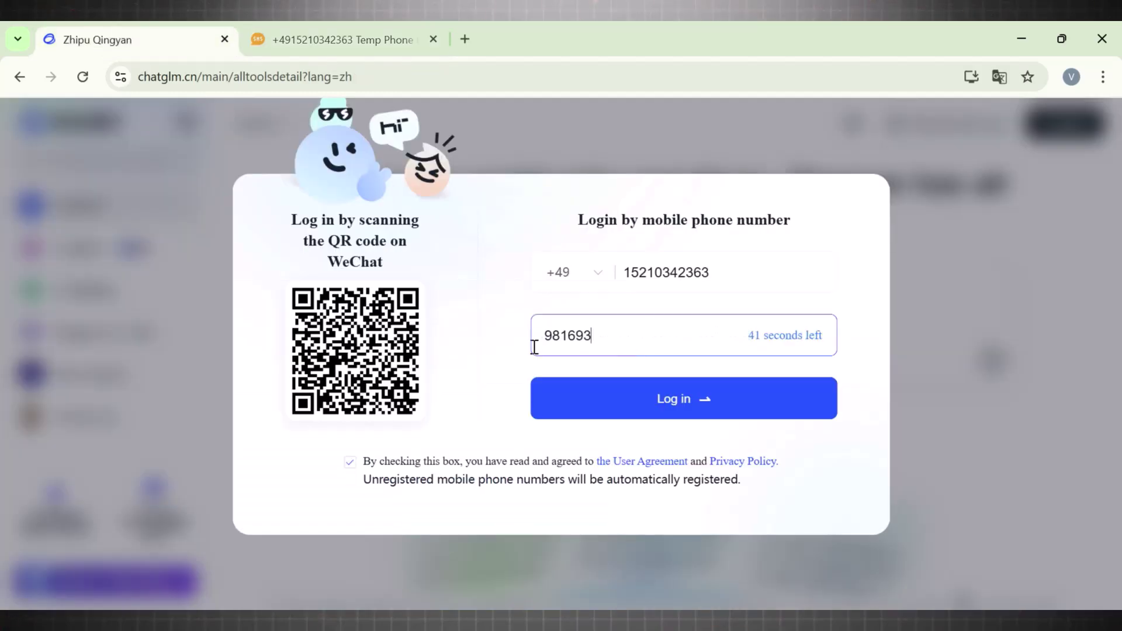
click(618, 403)
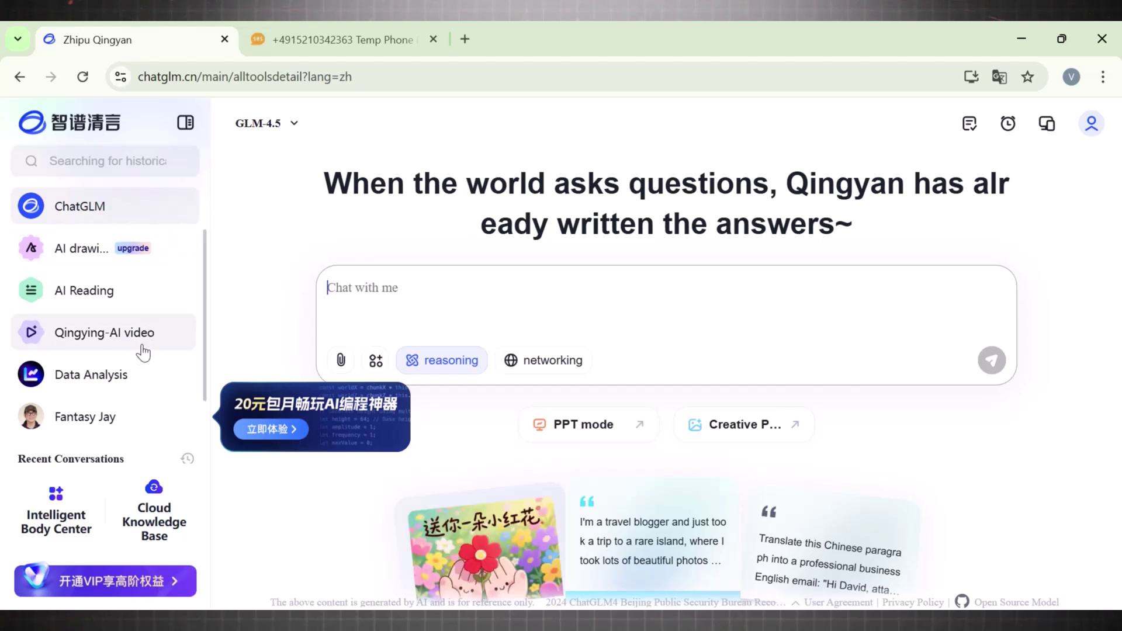
- Submit the dragon-roaring-at-a-knight-in-snow prompt in Qingying AI video and open the resulting clip
click(107, 339)
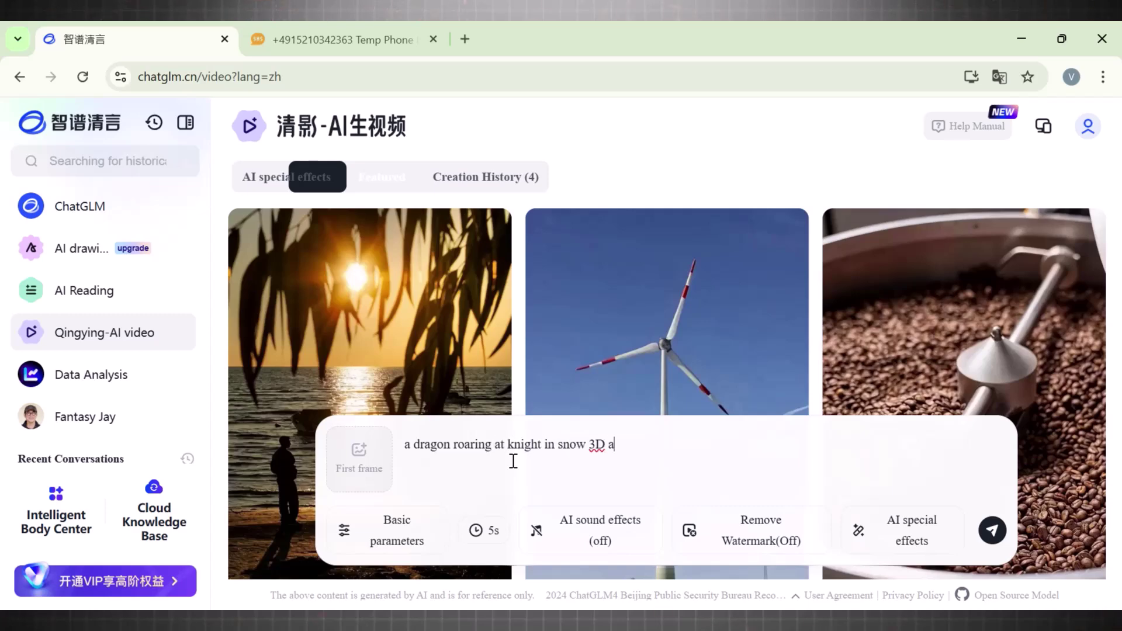
click(451, 545)
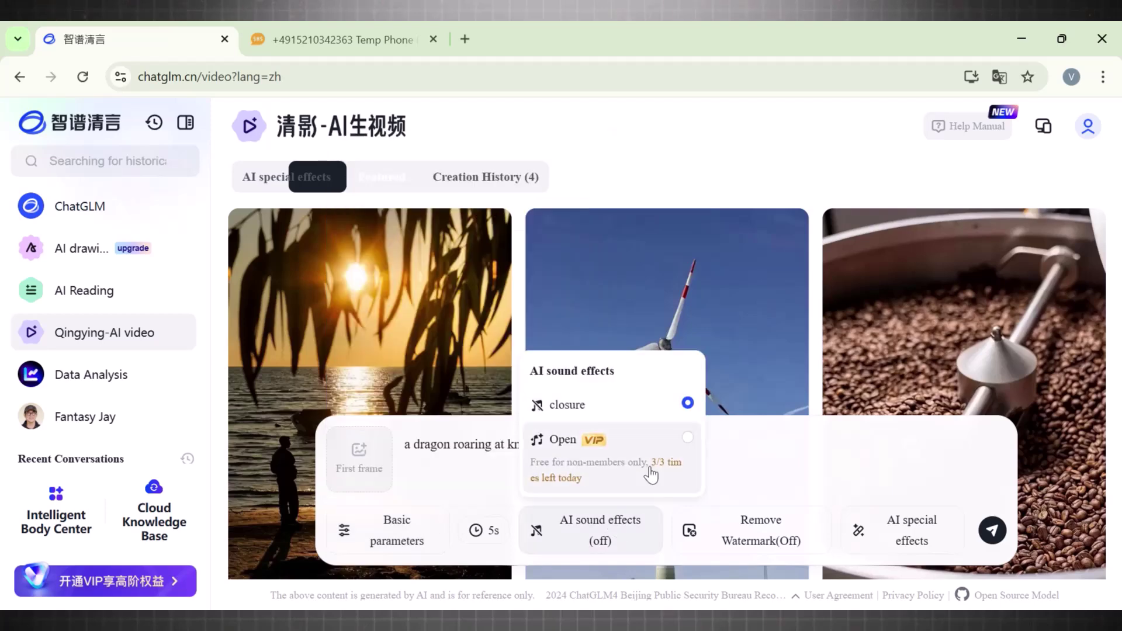
mouse_move(917, 530)
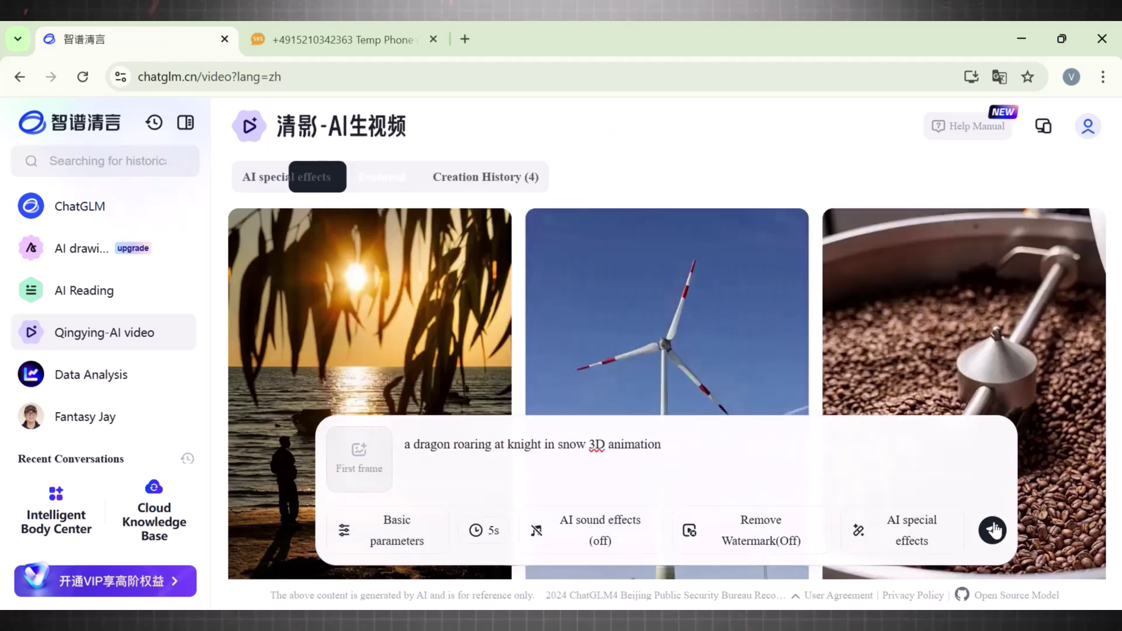
click(993, 530)
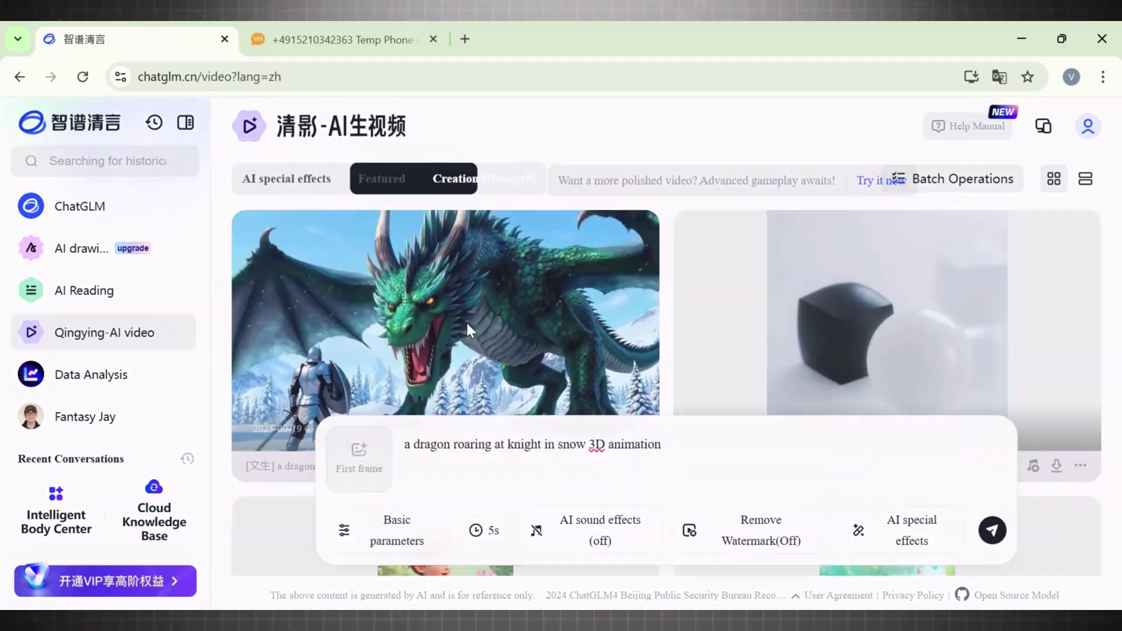
click(467, 331)
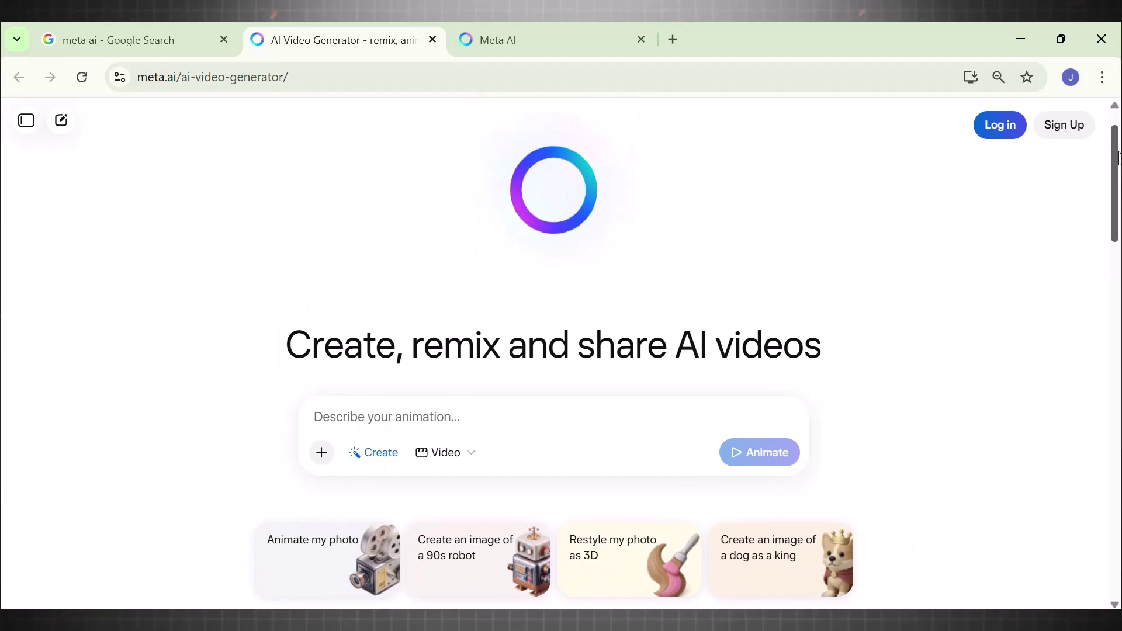
drag(1117, 239, 1071, 598)
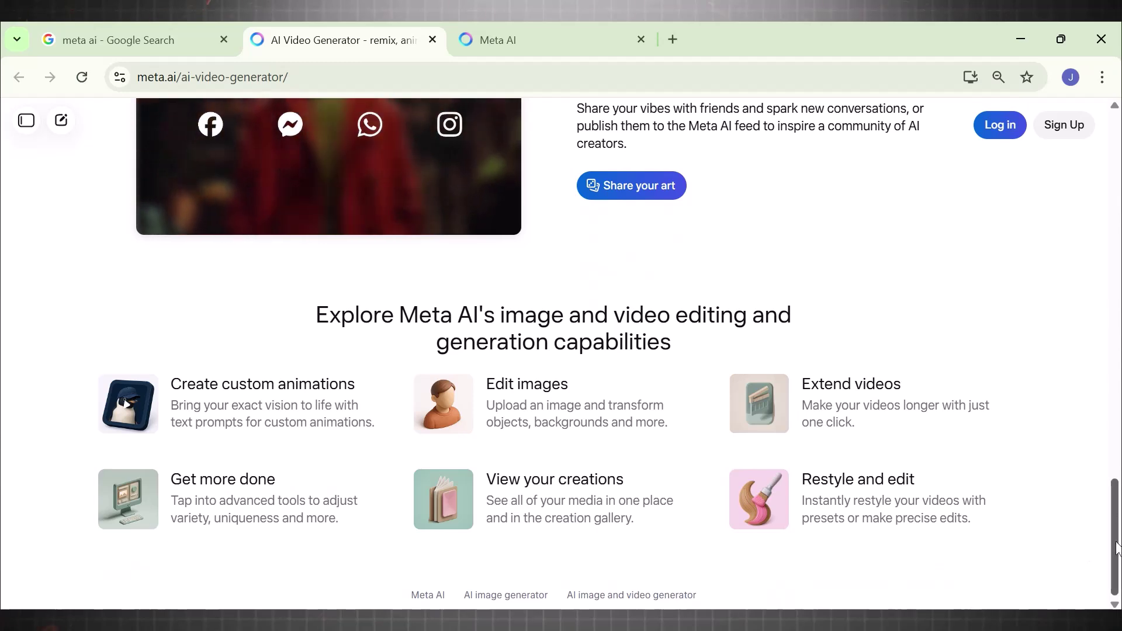
click(156, 42)
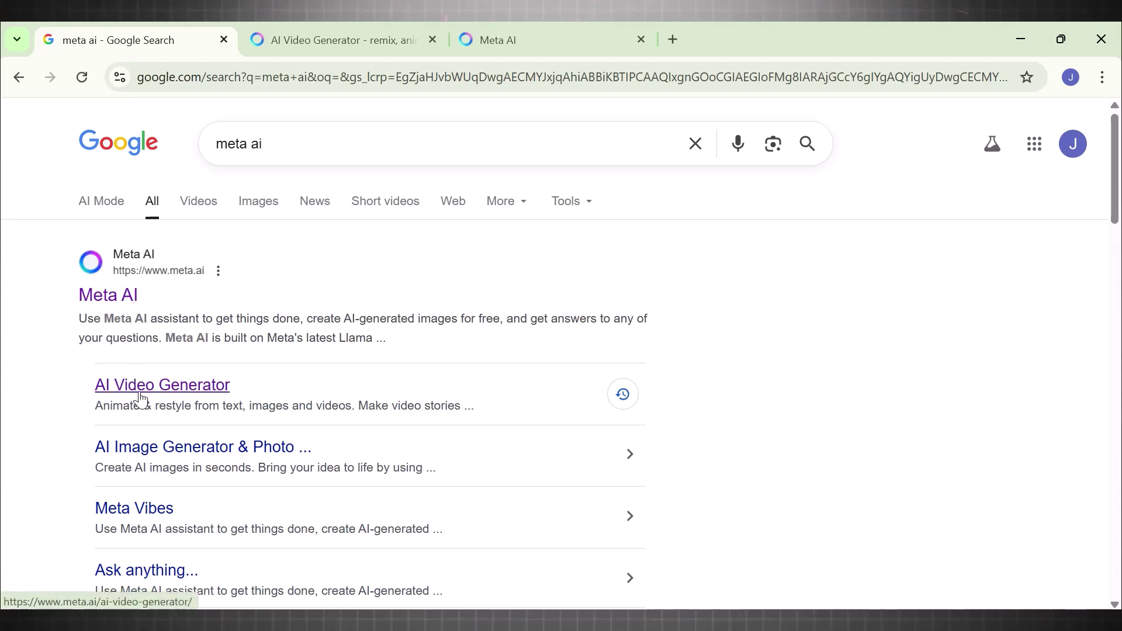
click(313, 140)
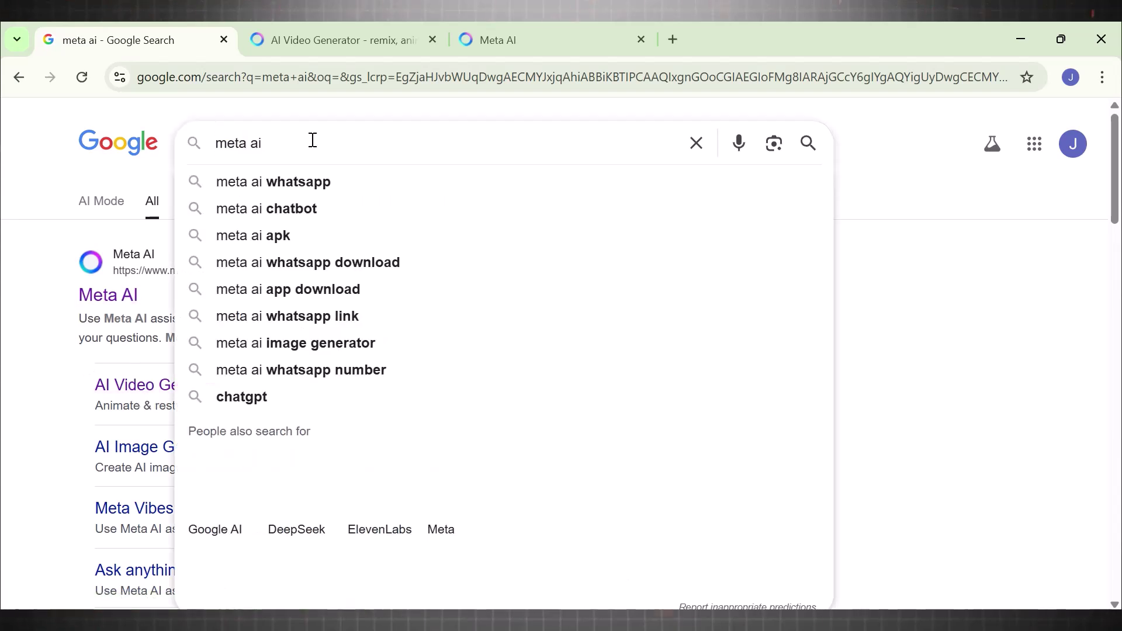
click(523, 45)
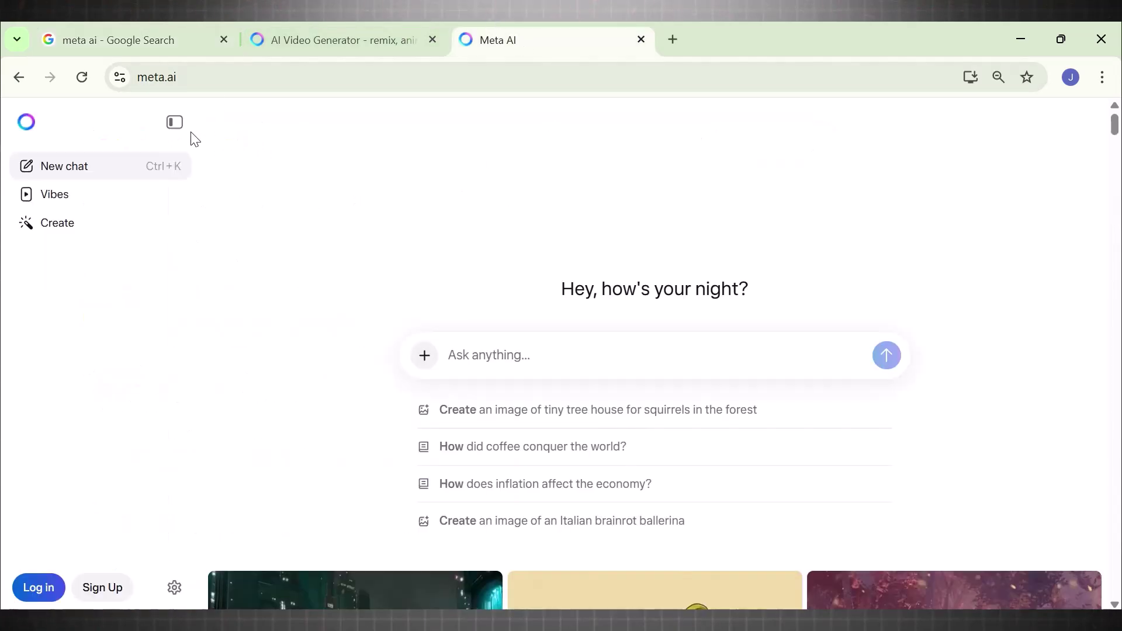
click(175, 122)
scroll(1115, 140, down, 7)
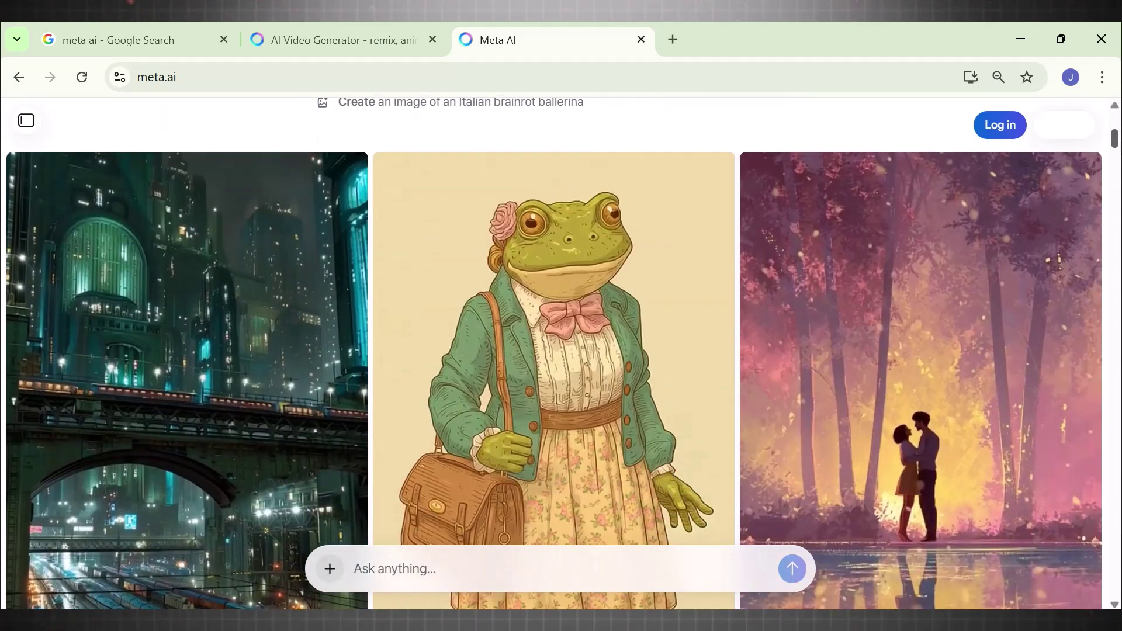
drag(1118, 143, 1118, 265)
click(336, 40)
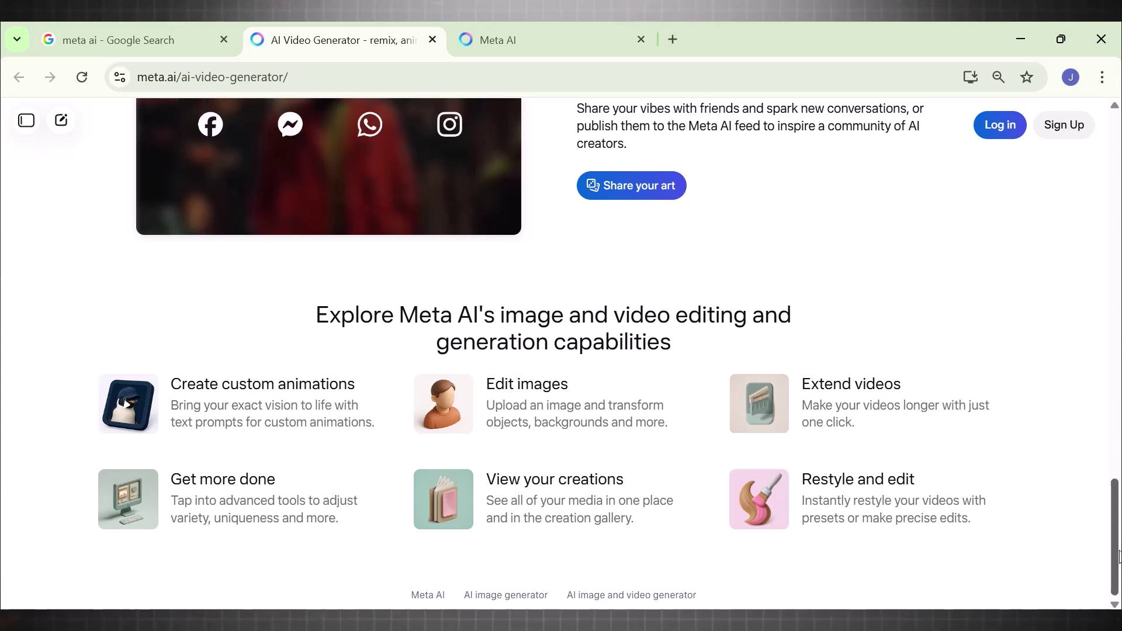
drag(1118, 555, 1117, 345)
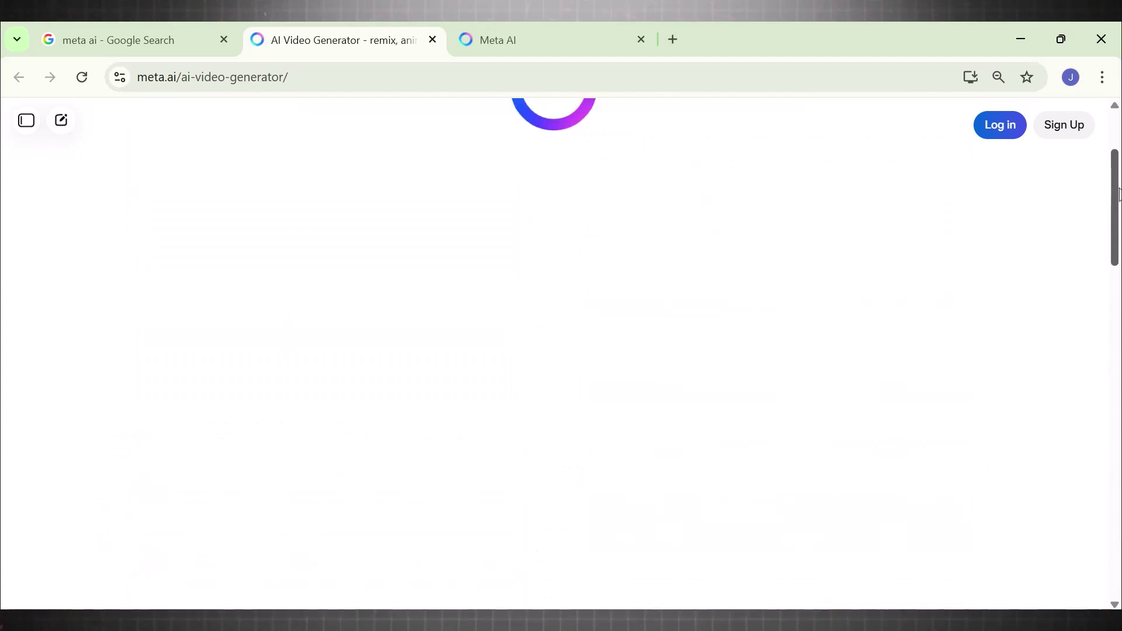
- Expand the Meta AI sidebar, open Vibes, and scroll through the AI video feed
drag(1115, 216, 1114, 170)
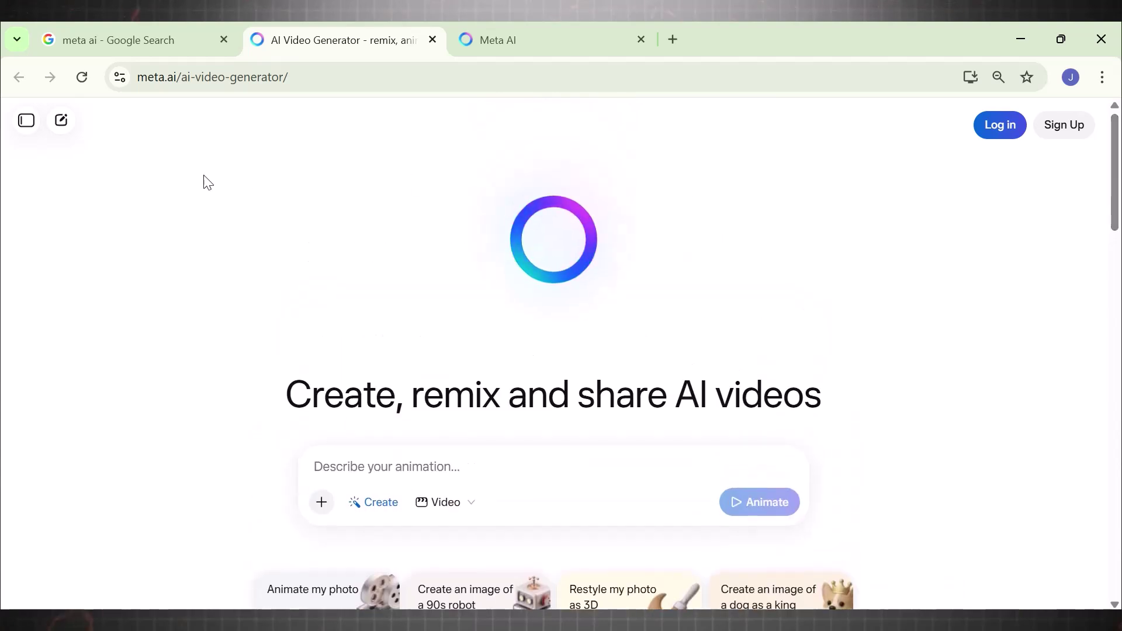
click(24, 126)
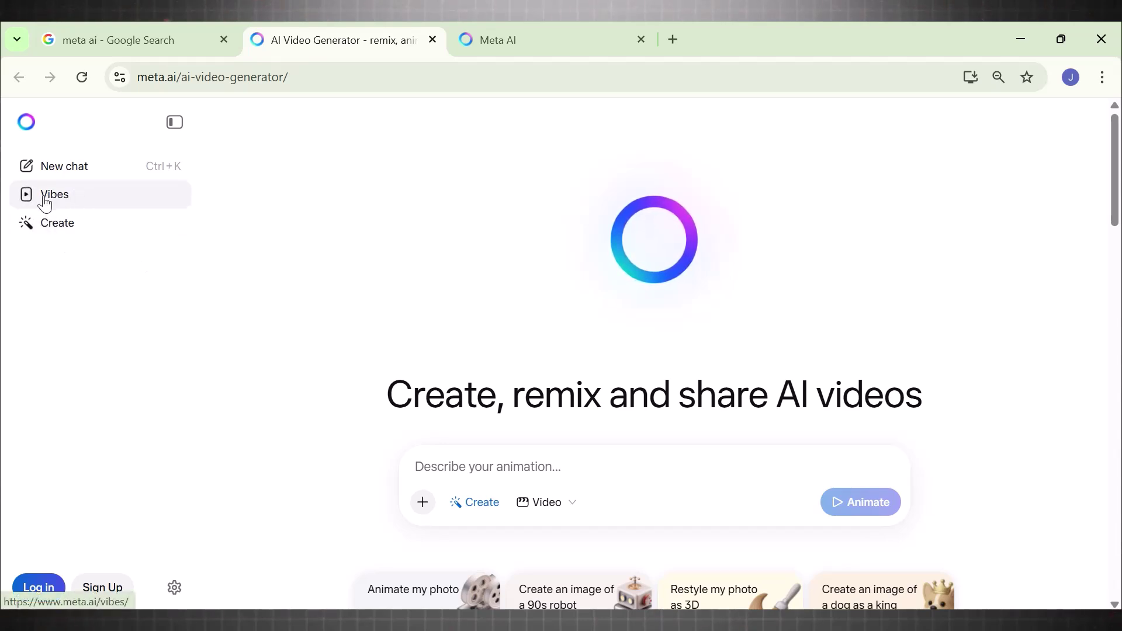
click(81, 209)
click(426, 87)
click(1116, 149)
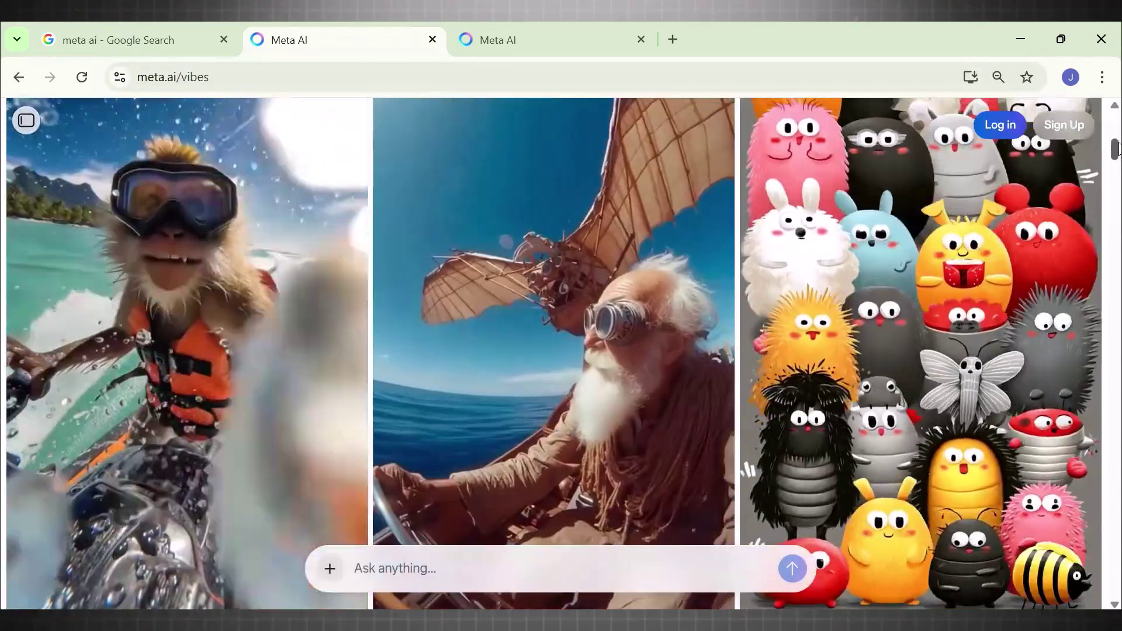
mouse_move(1116, 149)
mouse_down()
mouse_move(1109, 349)
mouse_move(1078, 433)
mouse_up()
key(ctrl+Tab)
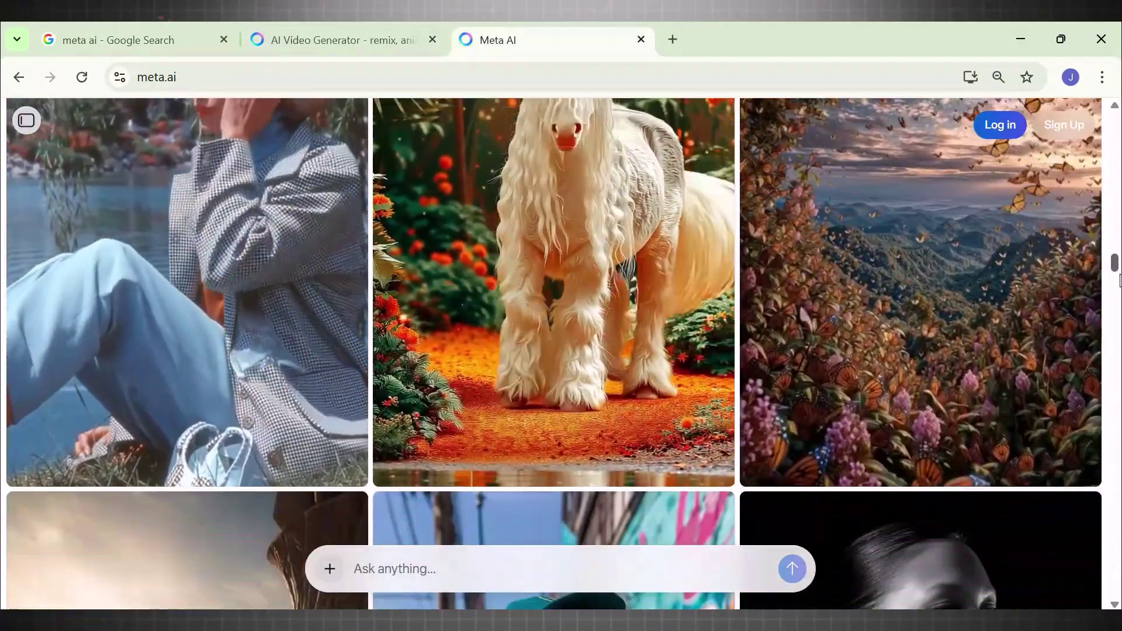
drag(1118, 280, 1116, 412)
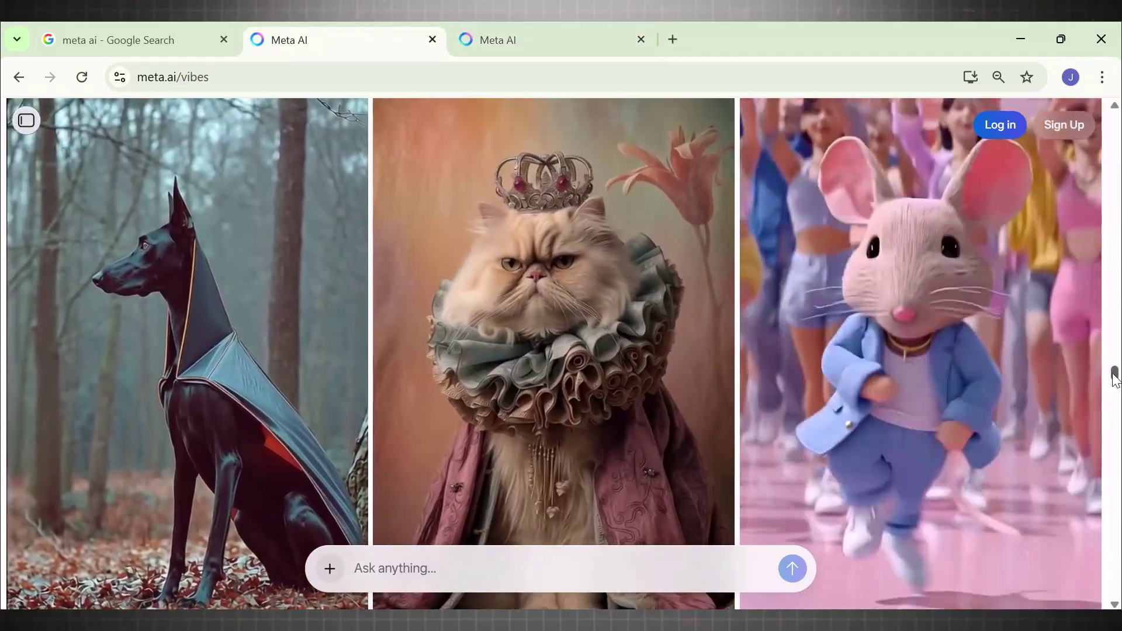
drag(1115, 379, 1116, 408)
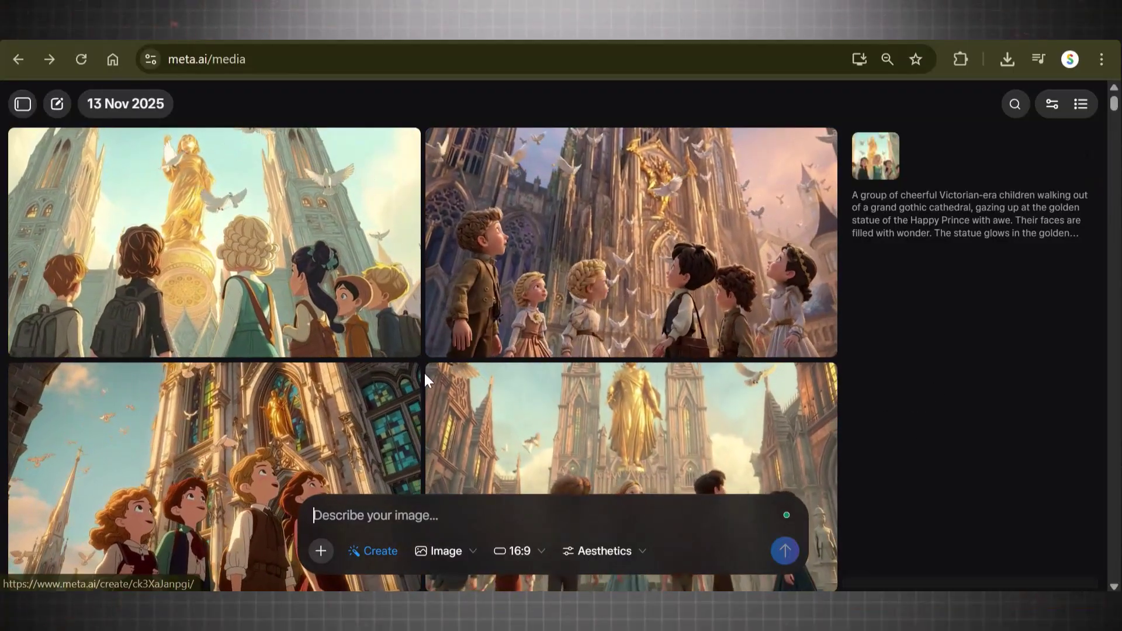
mouse_move(423, 404)
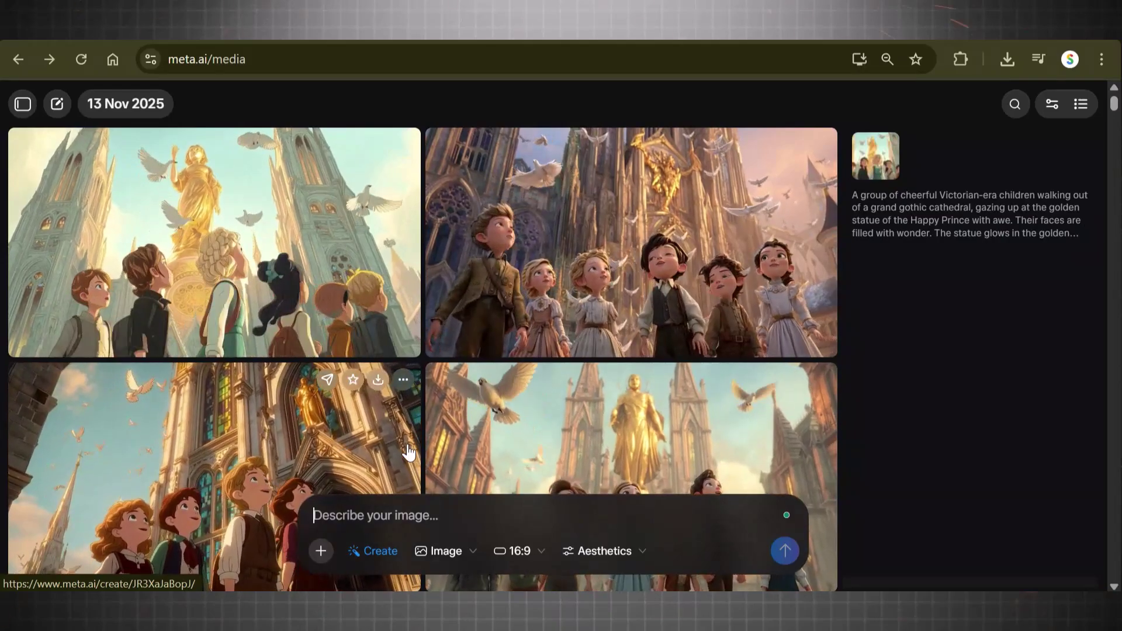
drag(1114, 107, 1116, 120)
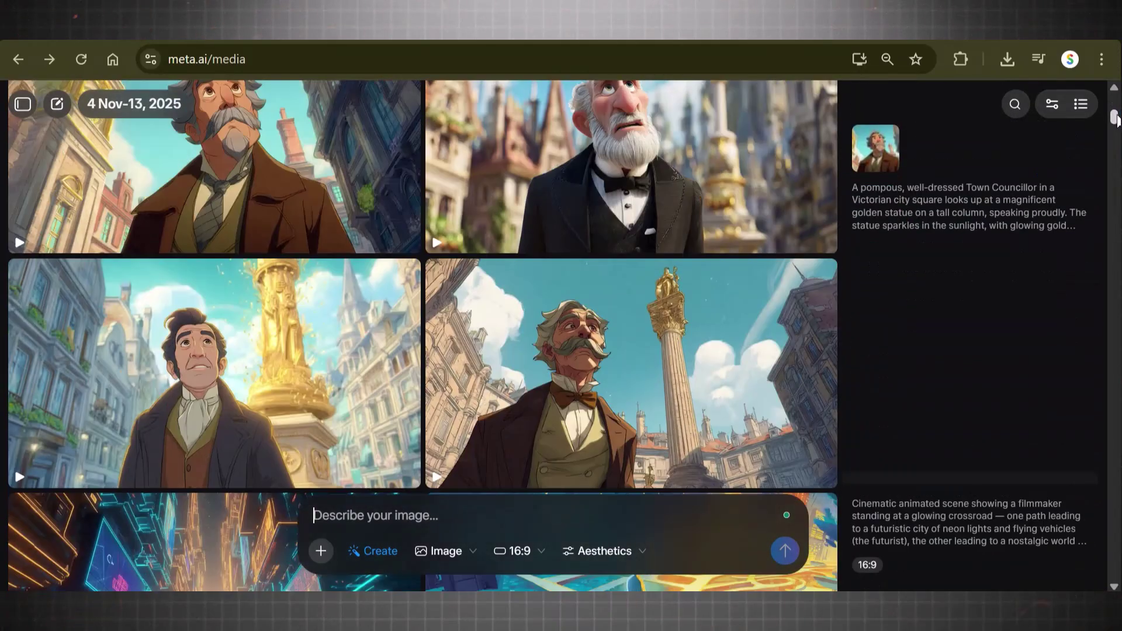
drag(1116, 120, 1116, 116)
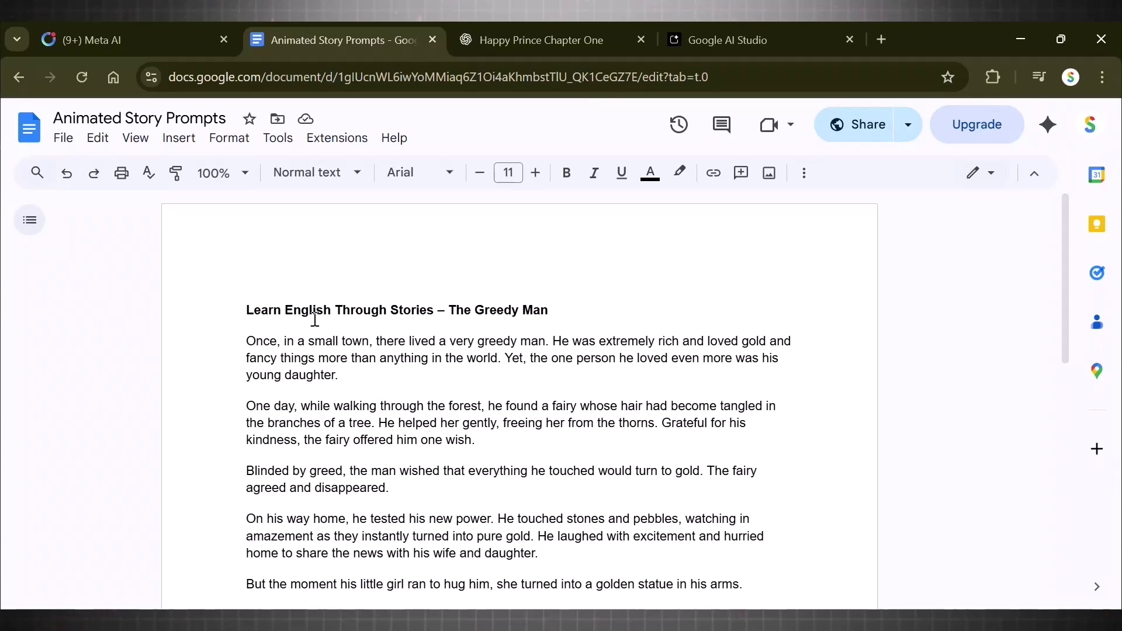
- Copy the Greedy Man story from Animated Story Prompts and paste it into ChatGPT's message box
drag(1061, 244, 1064, 264)
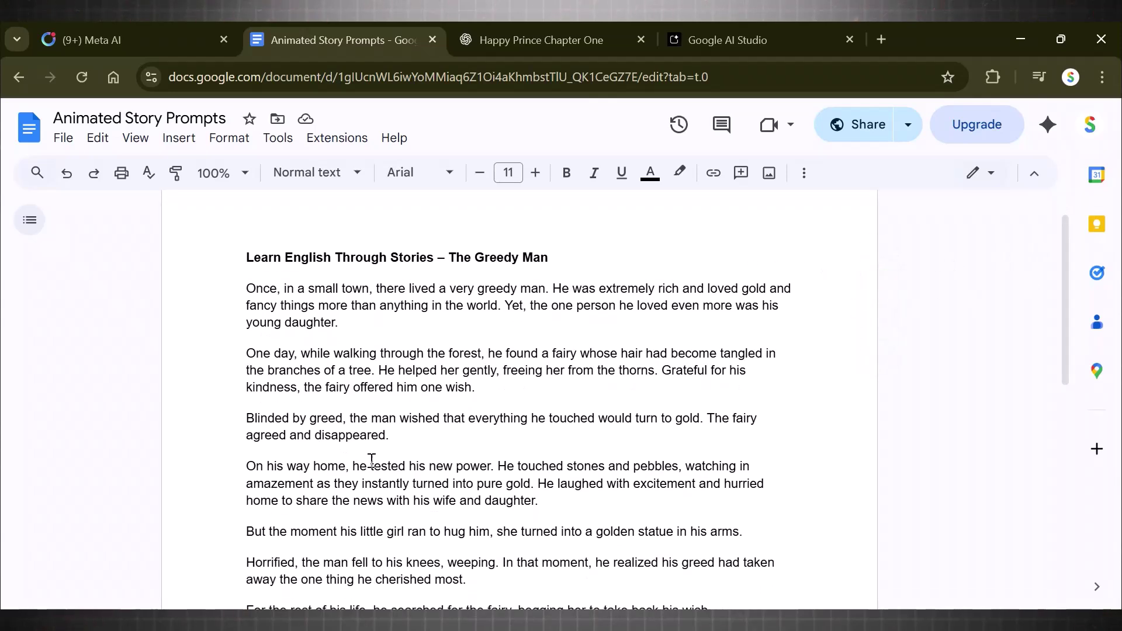
click(153, 46)
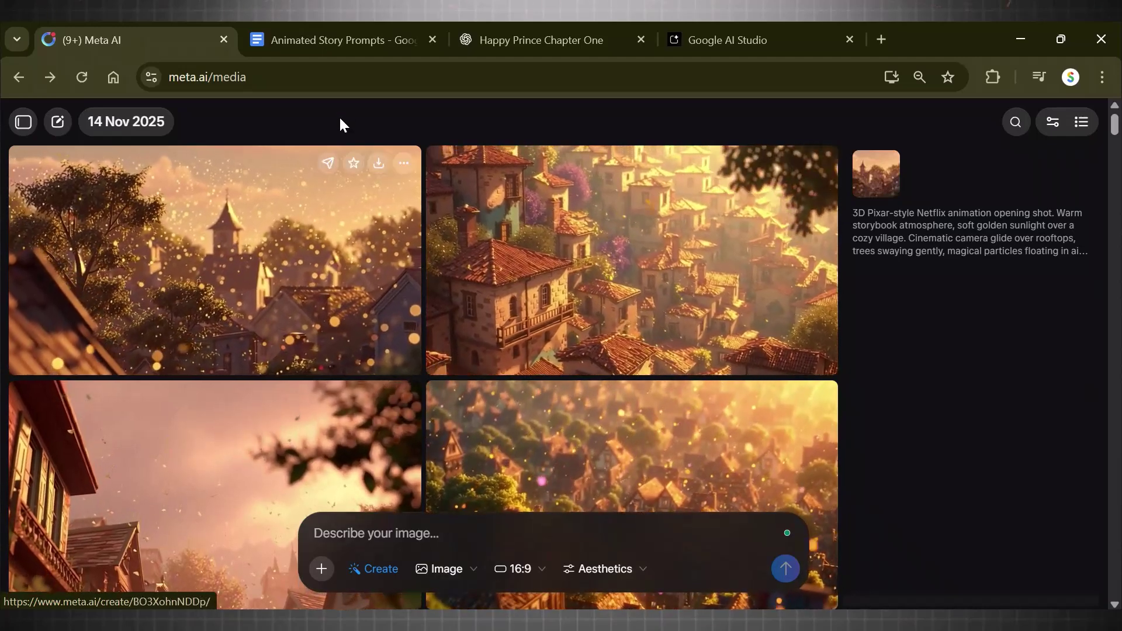
click(336, 40)
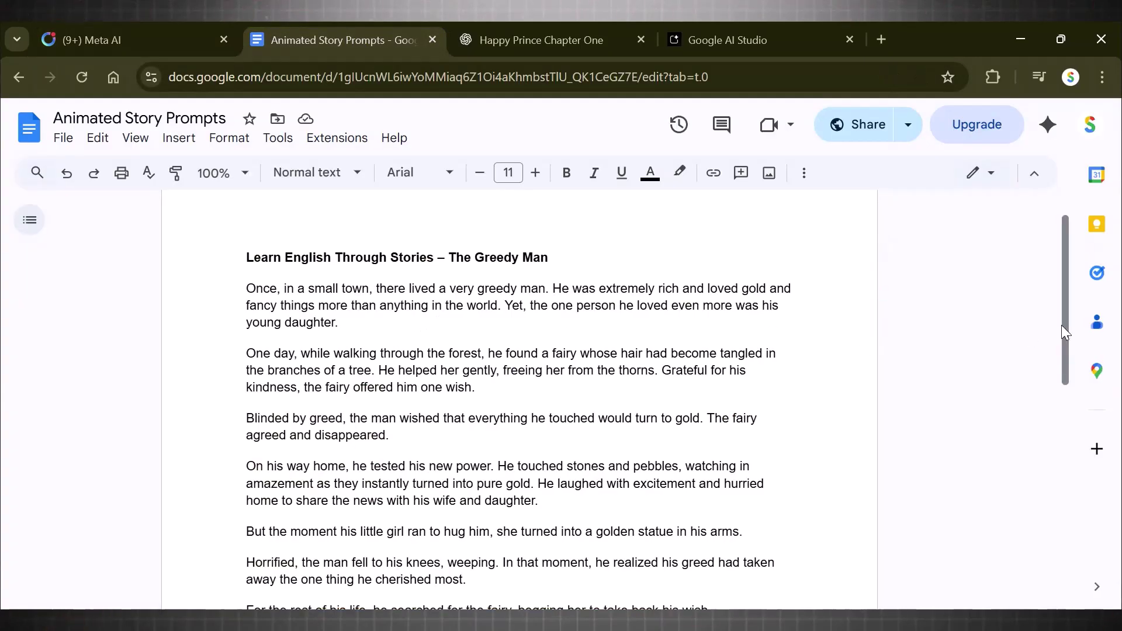
drag(1064, 325, 1064, 334)
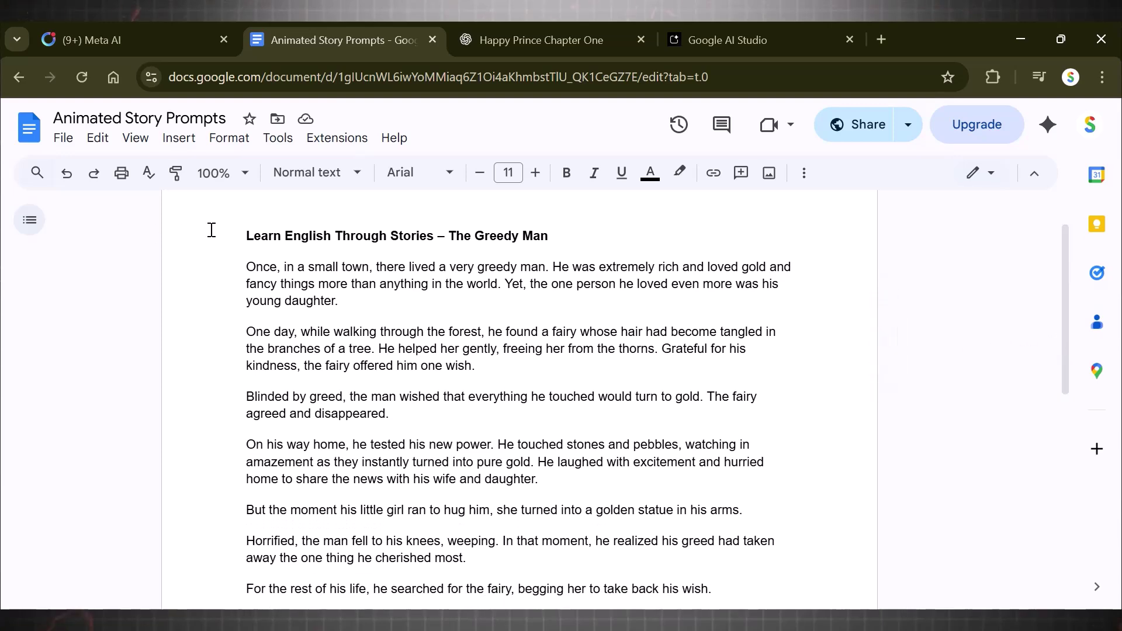
drag(258, 233, 575, 471)
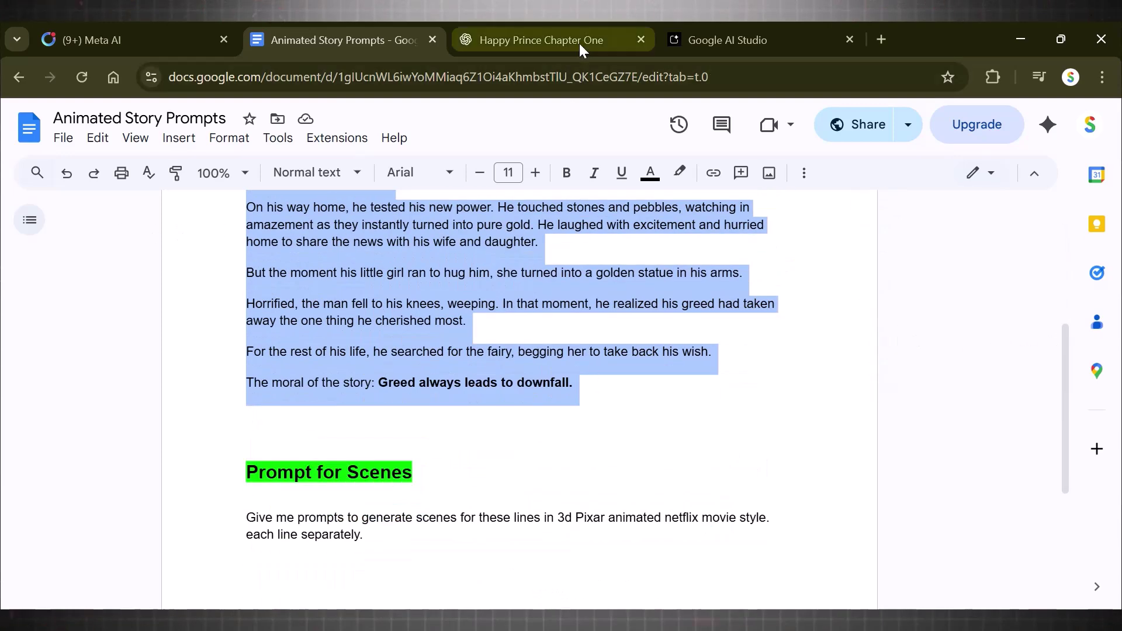
key(ctrl+c)
click(583, 42)
click(321, 562)
key(ctrl+v)
key(ctrl+shift+Tab)
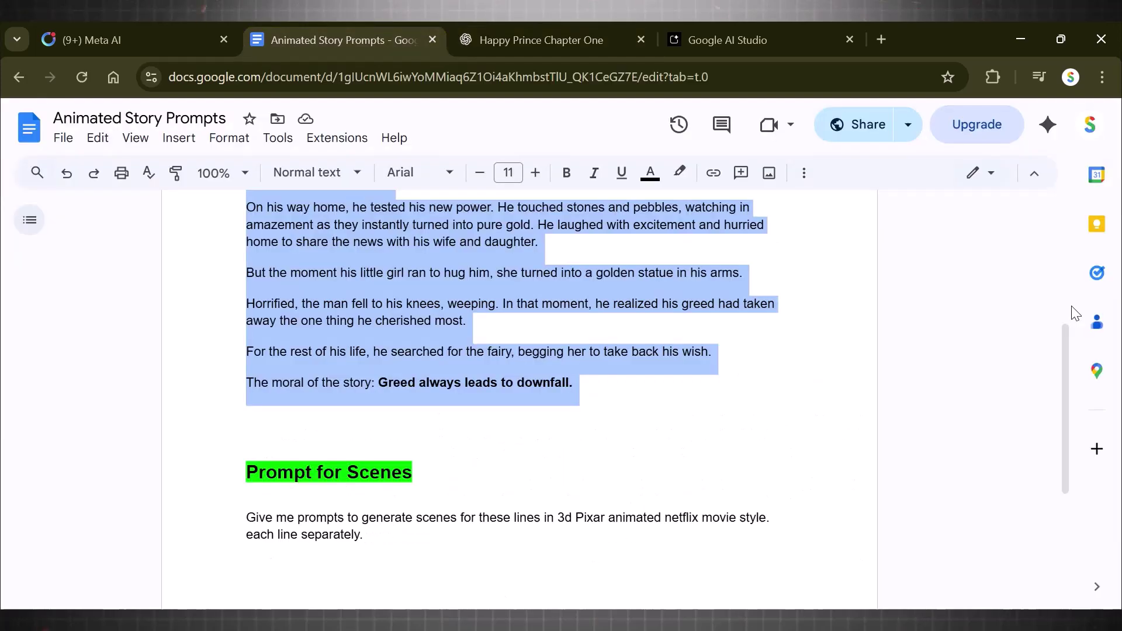
- Append the doc's 3D Pixar scene-prompt request after the story in ChatGPT
scroll(319, 353, down, 3)
drag(341, 353, 415, 359)
key(ctrl+c)
key(ctrl+Tab)
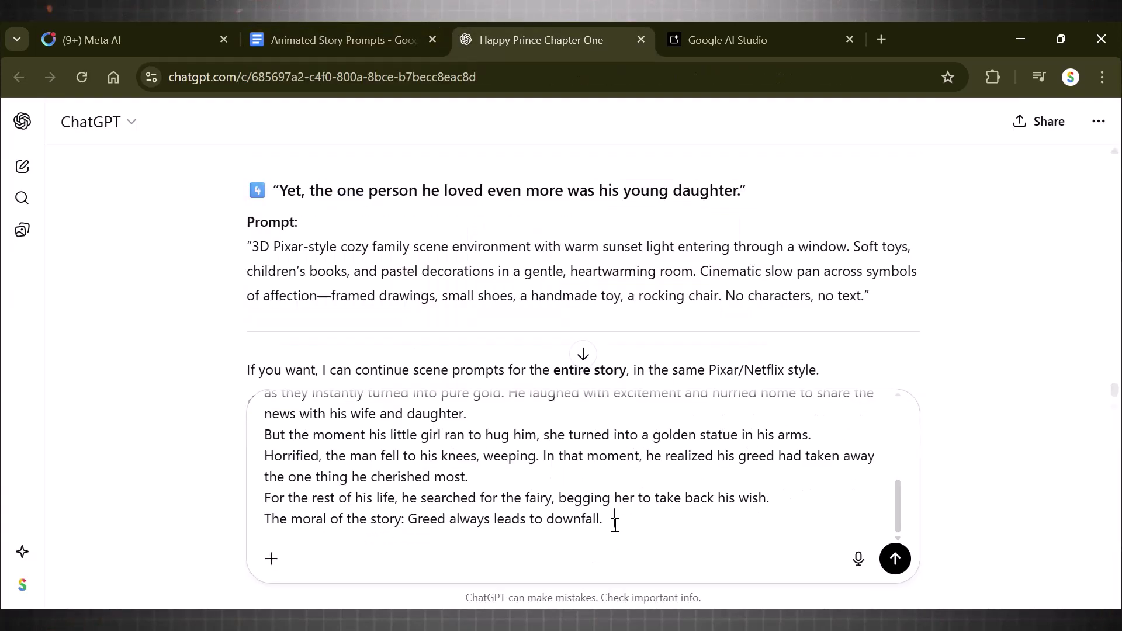
key(ctrl+v)
drag(744, 544, 618, 507)
click(718, 520)
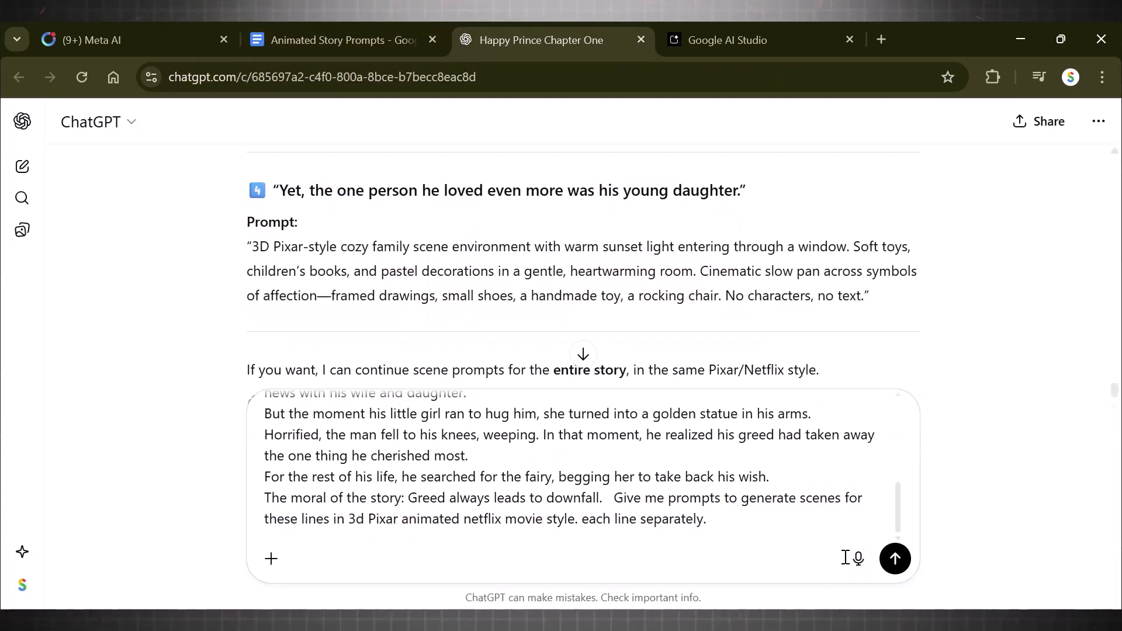
- Send the story with the request and select scene prompt 1 in the reply
click(895, 559)
scroll(529, 247, down, 15)
scroll(529, 248, down, 3)
scroll(528, 253, up, 20)
drag(252, 286, 558, 328)
- Paste the first scene prompt into Meta AI and generate with 16:9 and Aesthetics options
key(ctrl+c)
key(ctrl+1)
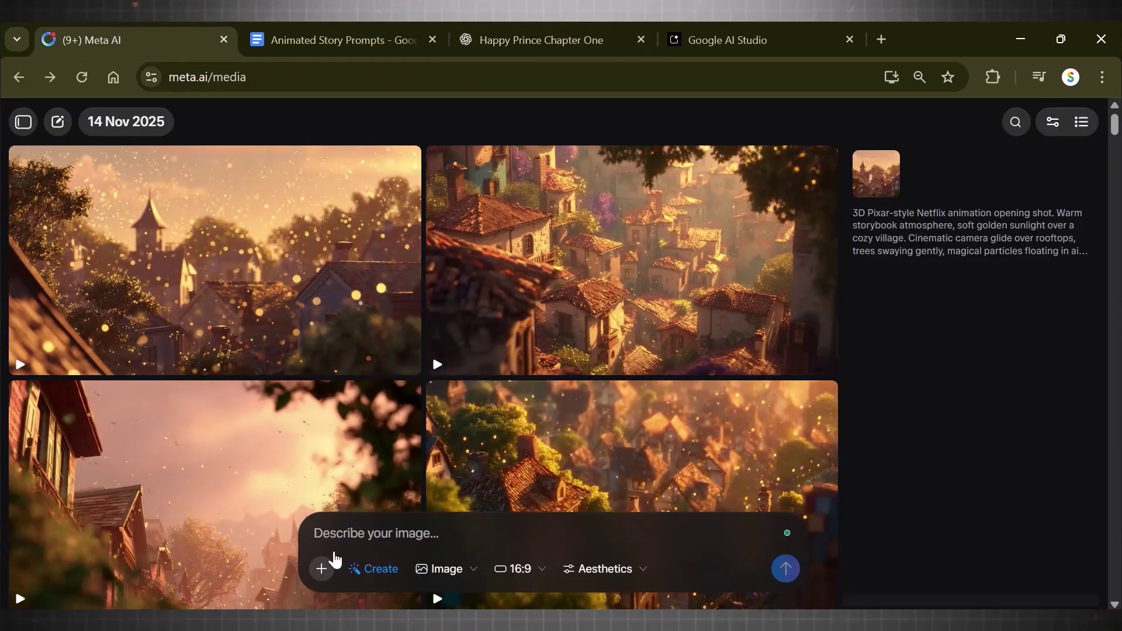
click(345, 534)
key(ctrl+v)
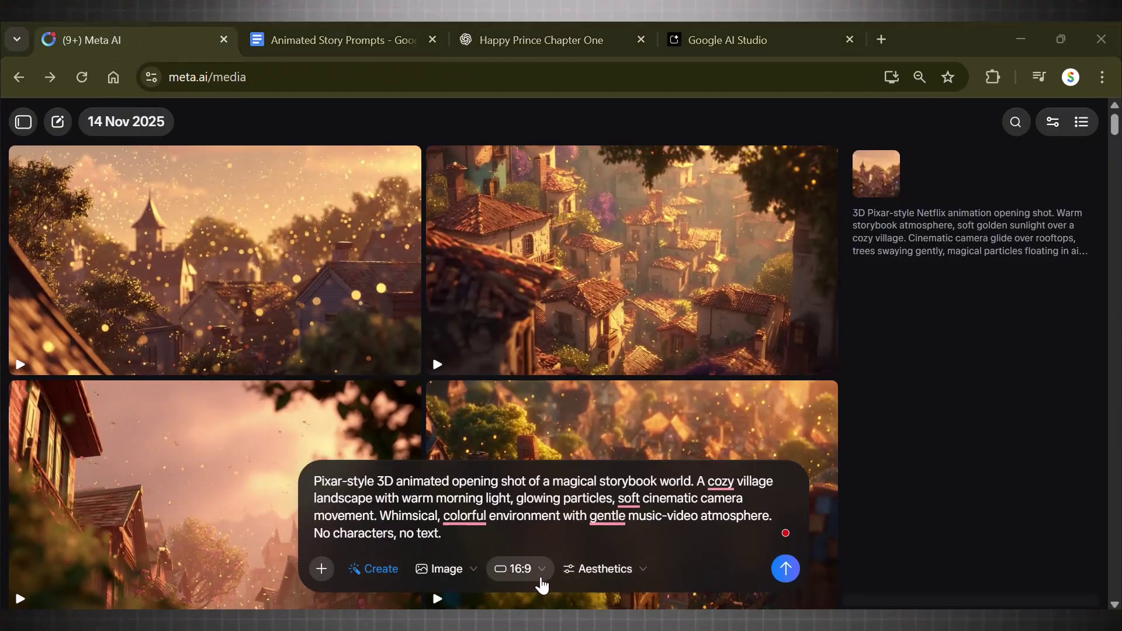
click(520, 570)
click(605, 568)
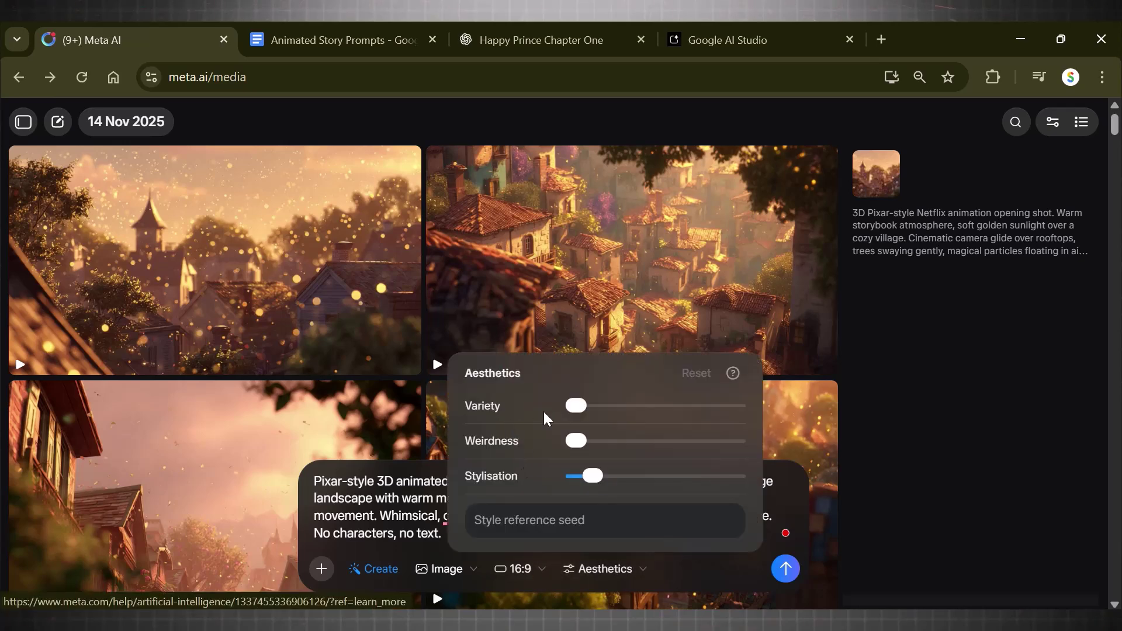
click(674, 569)
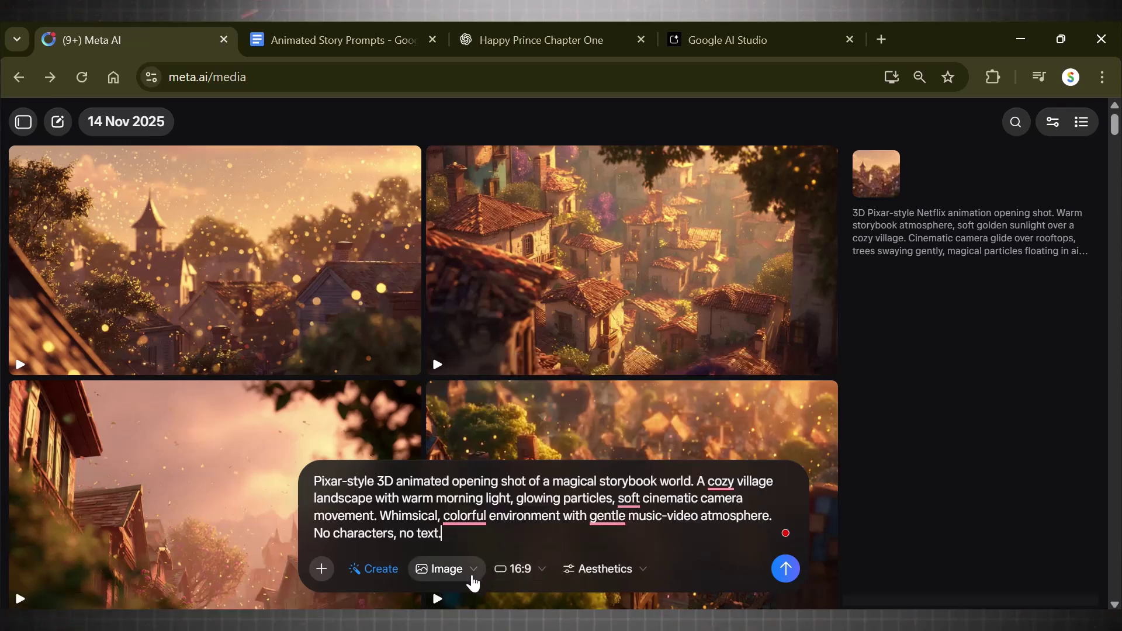
click(777, 577)
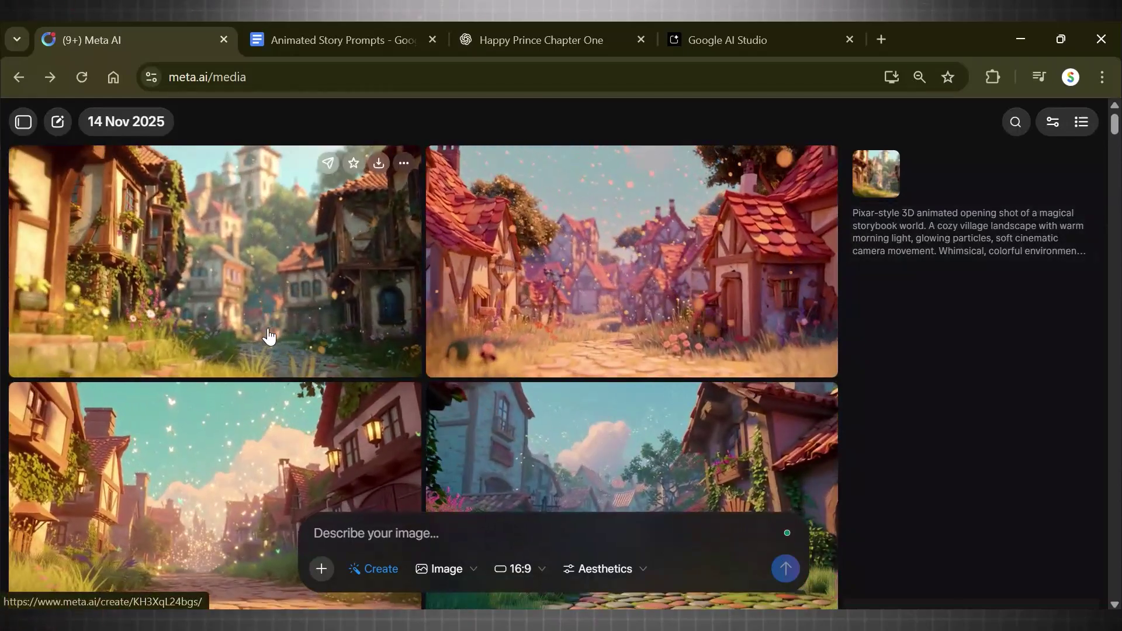
- Review a generated Pixar-style village video, then return to the gallery
click(549, 465)
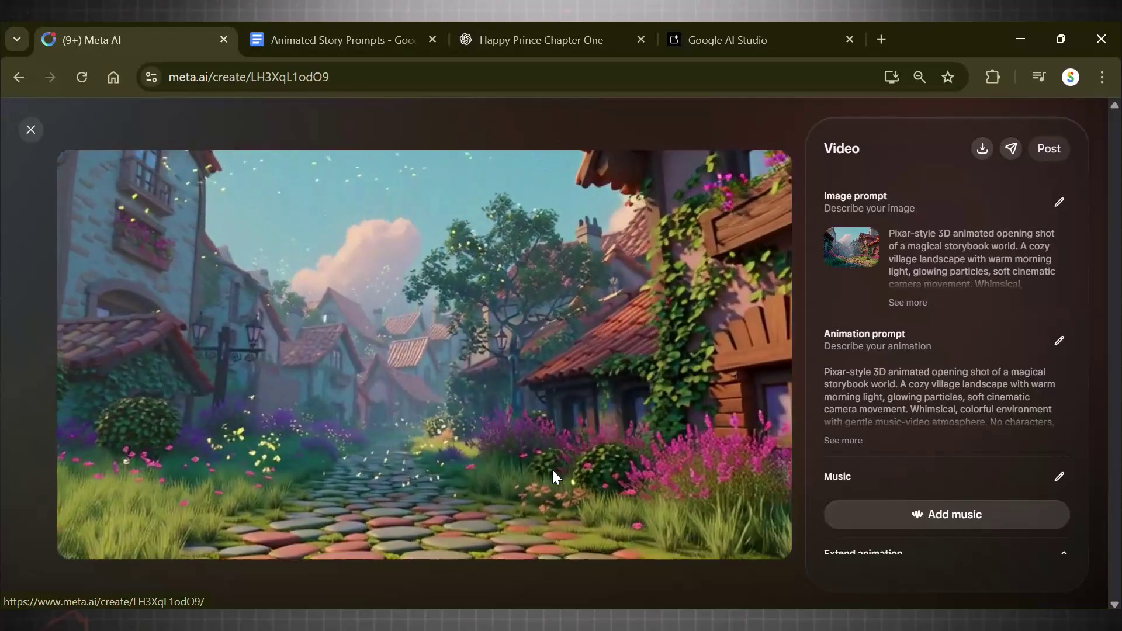
scroll(299, 387, down, 1)
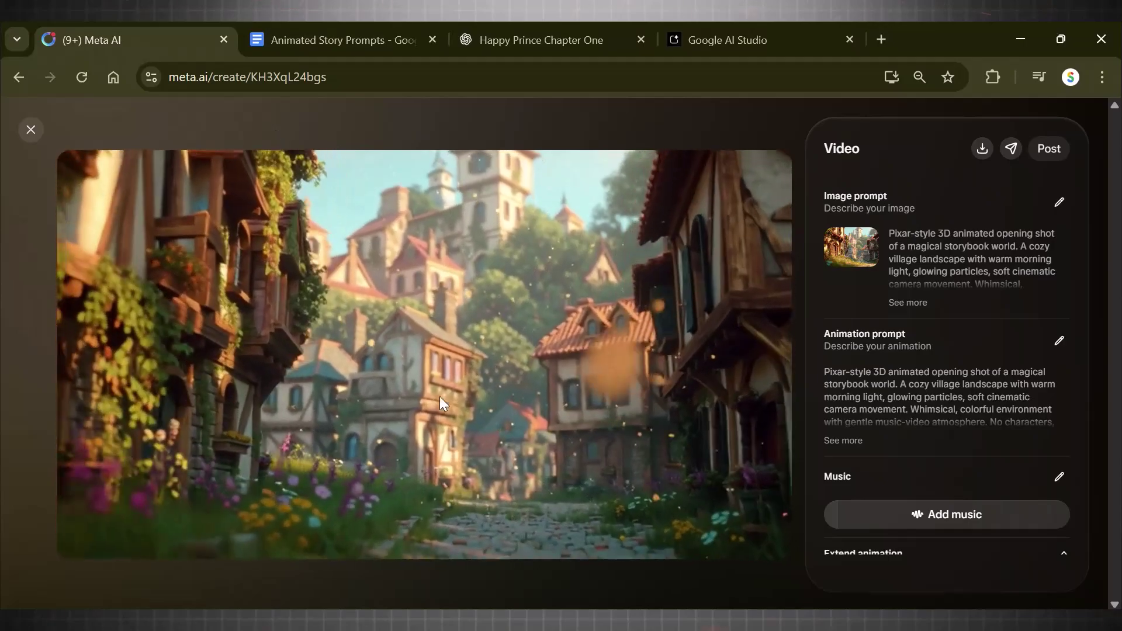
click(31, 129)
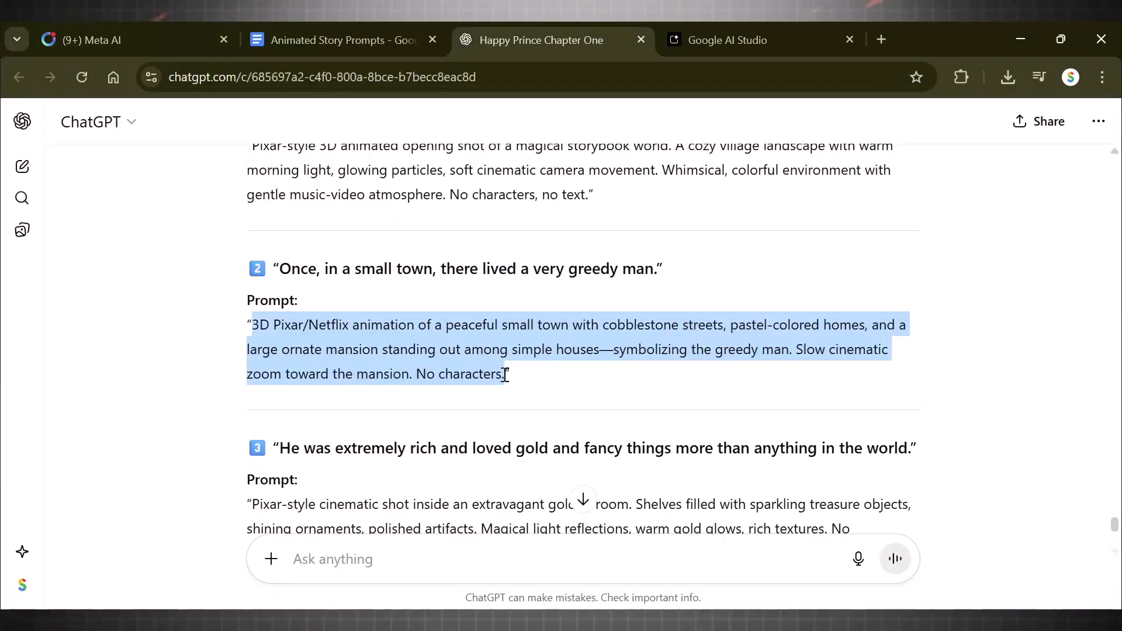
- Paste the second scene prompt into Meta AI and generate the small-town mansion scene
click(125, 37)
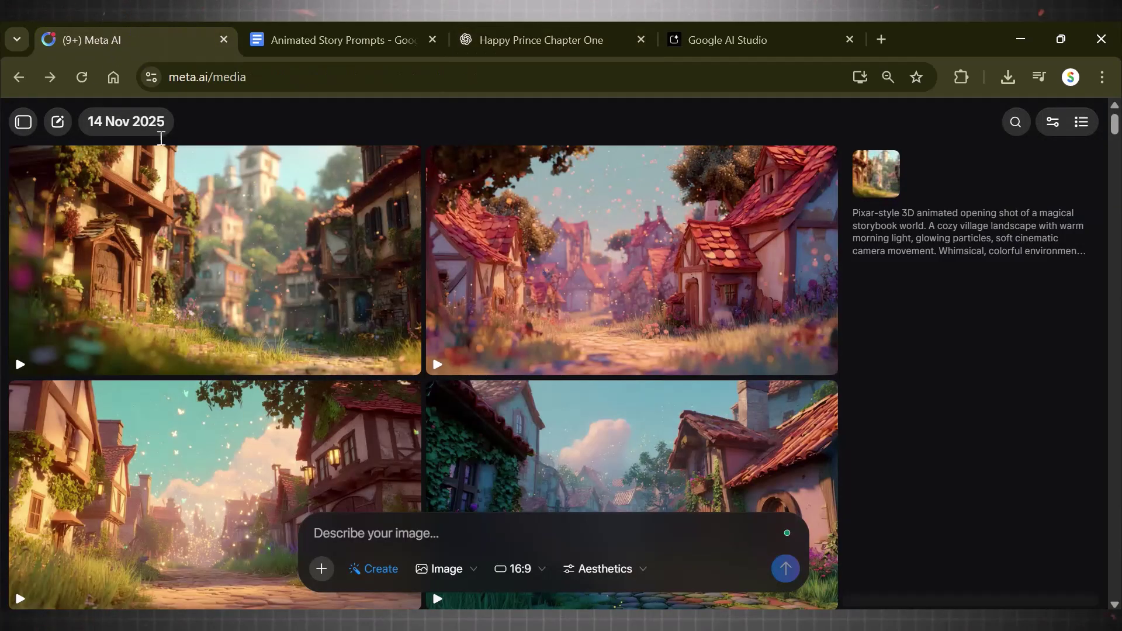
click(397, 529)
key(ctrl+v)
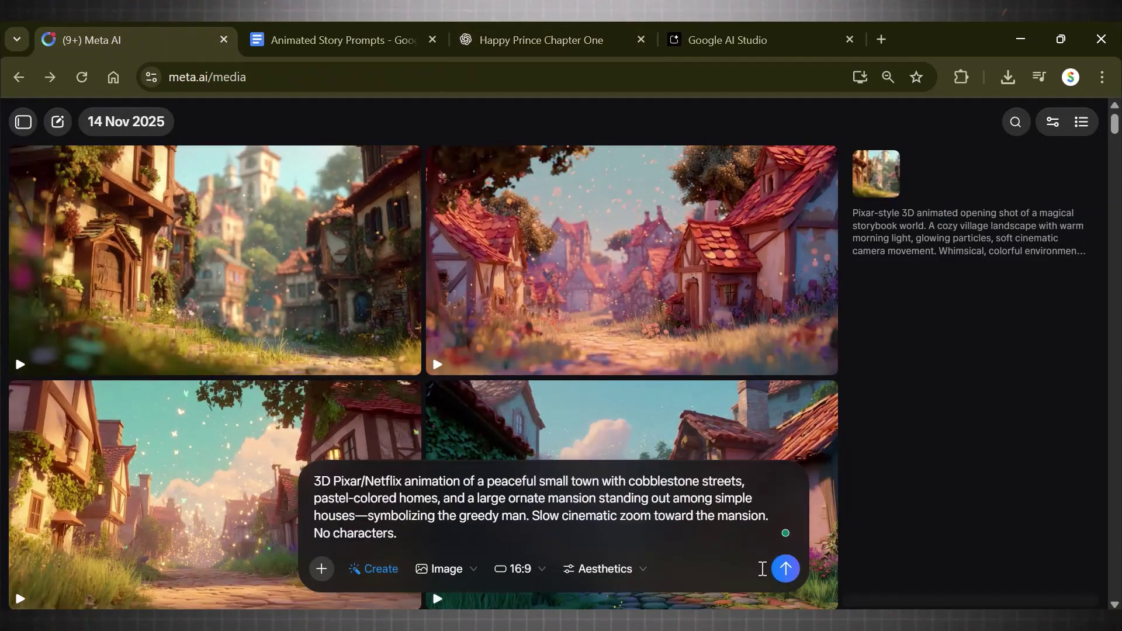
click(784, 578)
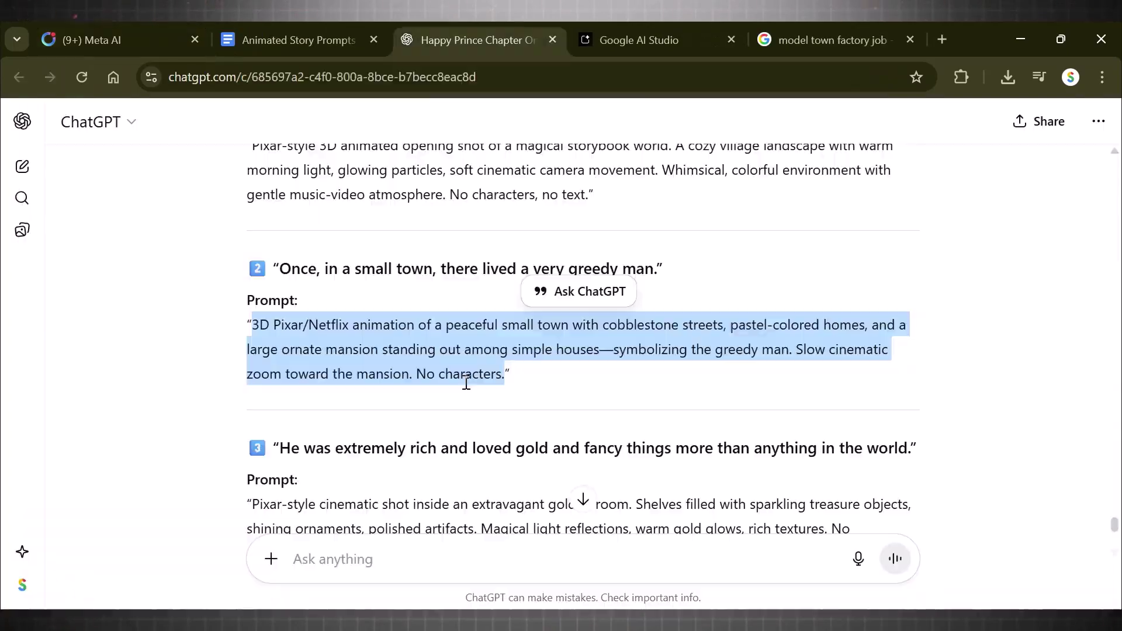
- Select the full golden-room prompt in ChatGPT and paste it into Meta AI's description box
click(653, 391)
scroll(418, 440, down, 3)
drag(256, 359, 303, 407)
click(306, 408)
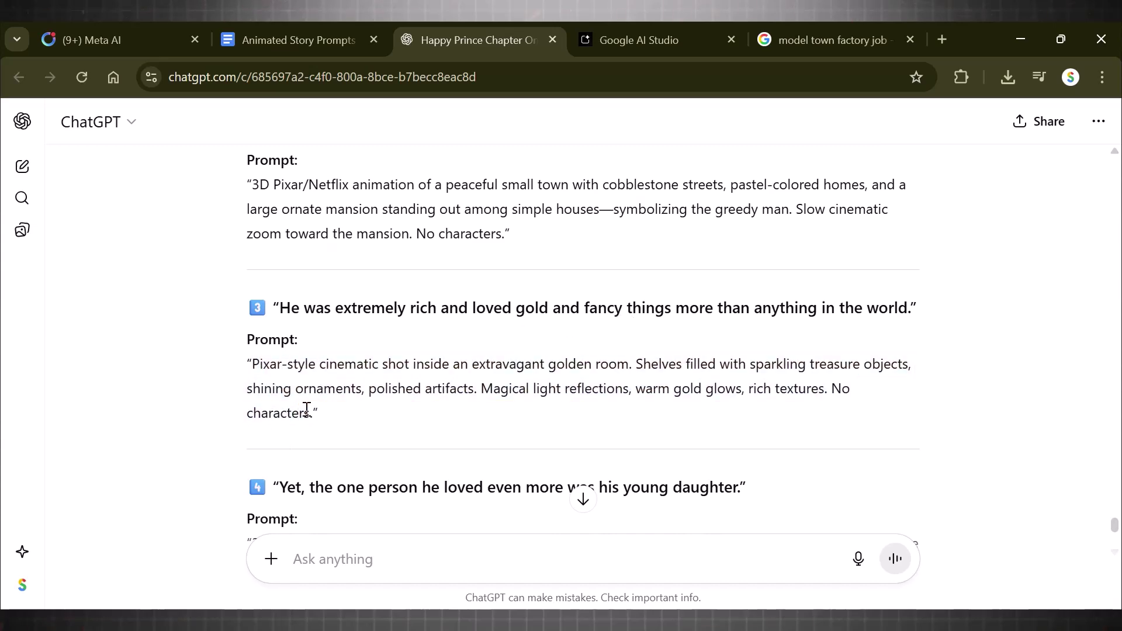
drag(248, 358, 314, 415)
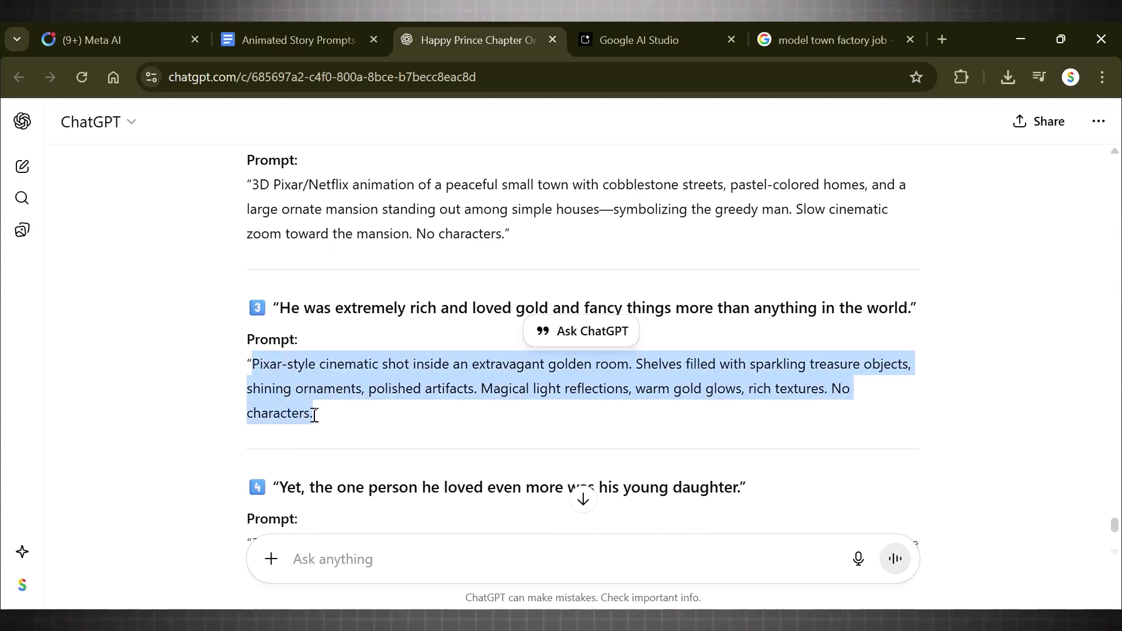
click(163, 26)
click(362, 549)
key(ctrl+v)
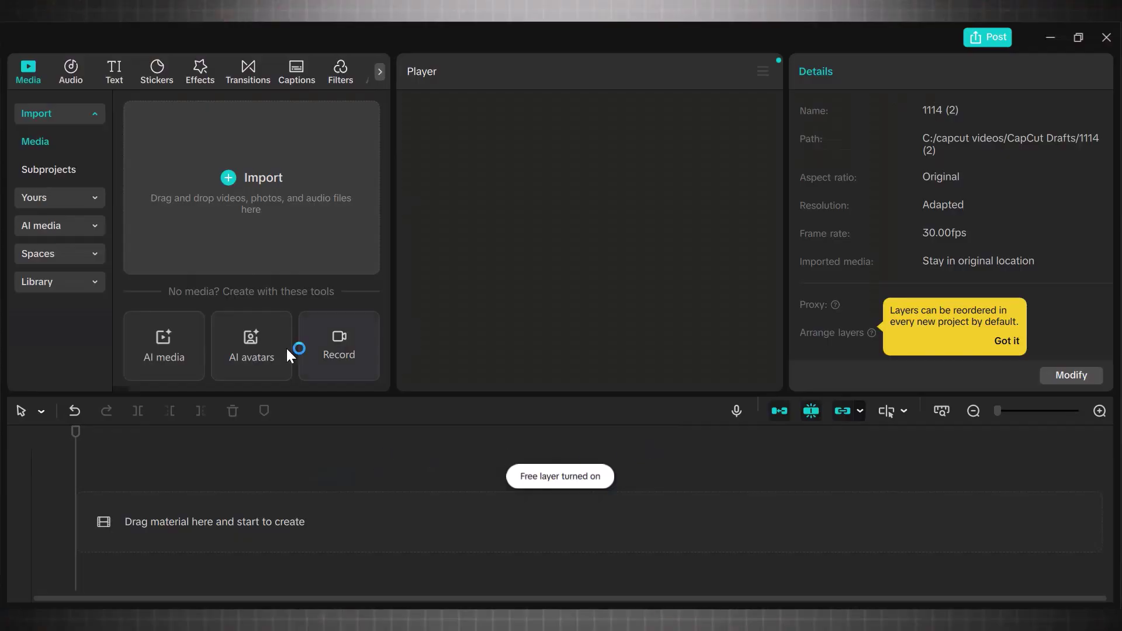
- Import all downloaded Pixar clips and audio files from Downloads into the CapCut project
click(233, 179)
click(200, 217)
shift+click(599, 328)
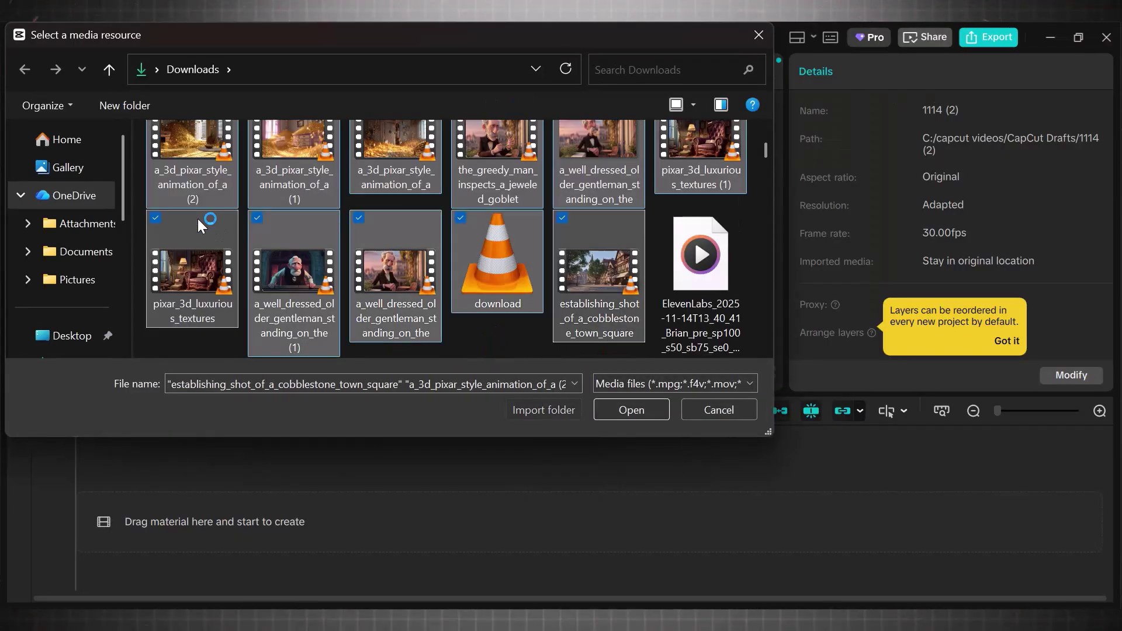
shift+click(493, 350)
click(632, 409)
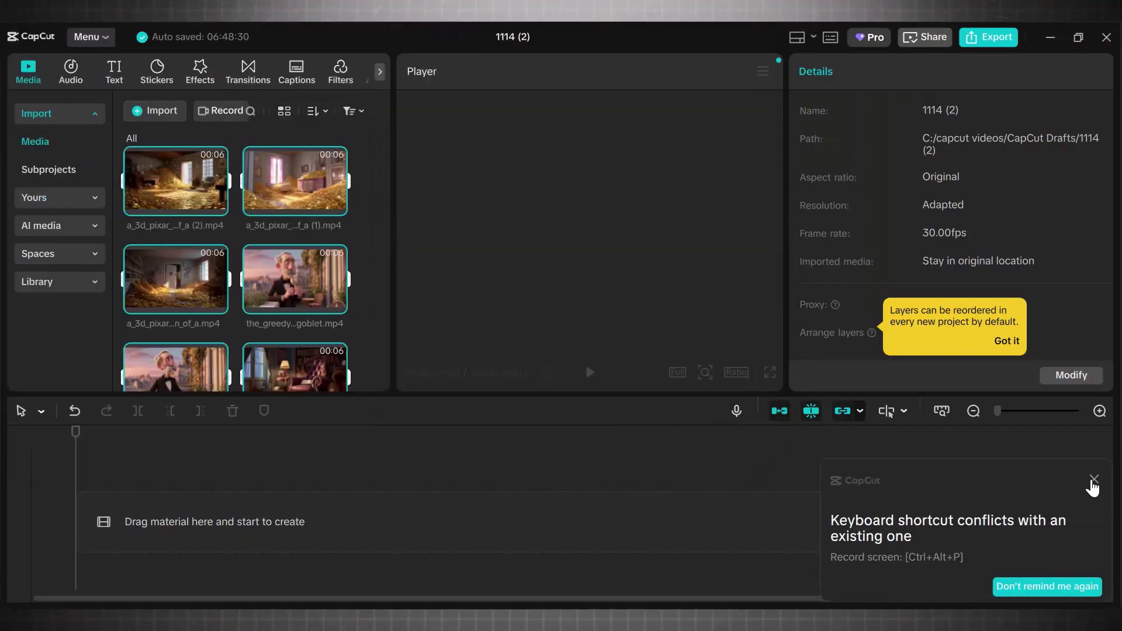
- Dismiss the shortcut conflict notice and place download.wav on the timeline's audio track
click(1091, 476)
drag(1110, 491, 1098, 559)
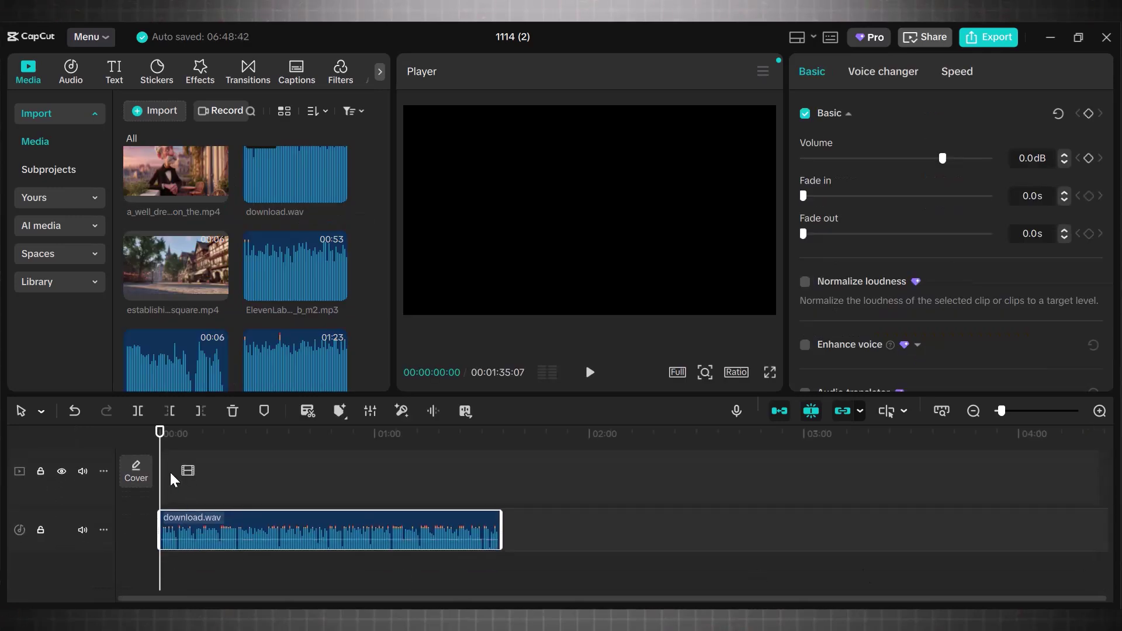
drag(386, 311, 383, 245)
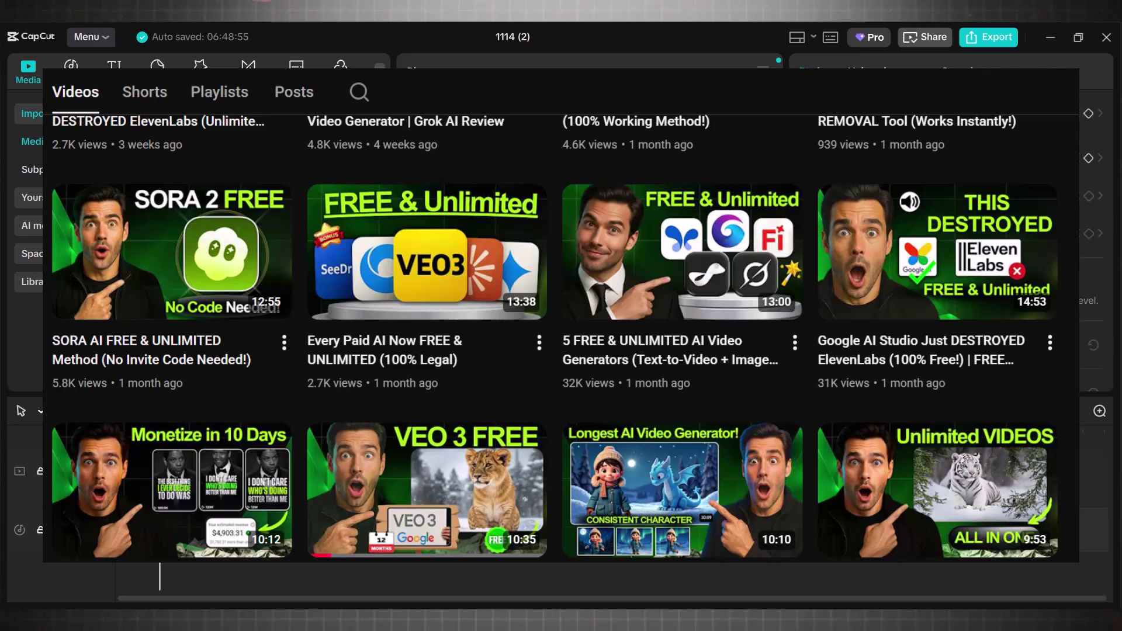
- Play the project in the Player to hear the download.wav voiceover with the opening clip
click(589, 374)
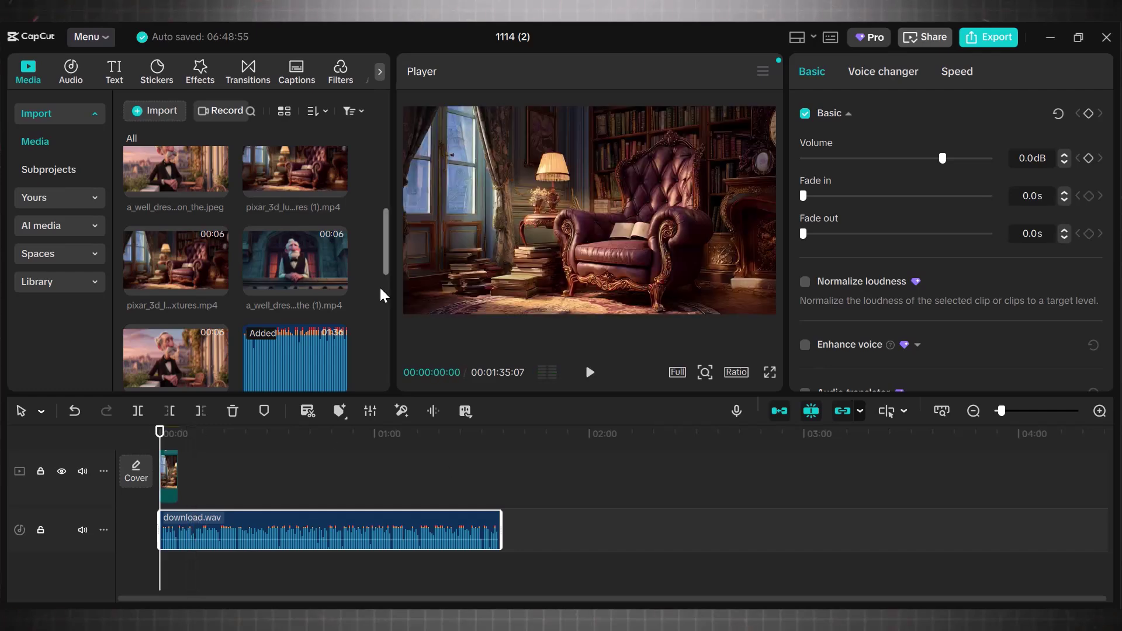
- Drag the opening village, establishing, gentleman and following clips onto the video track in sequence
scroll(373, 304, down, 5)
drag(295, 251, 169, 479)
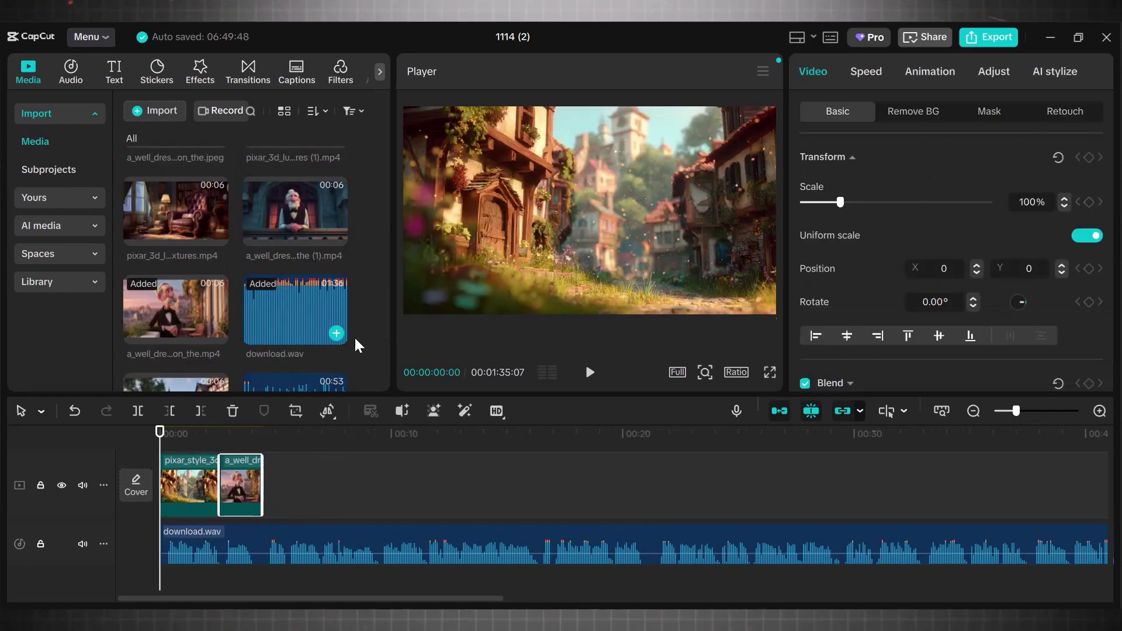
scroll(358, 345, up, 2)
drag(295, 268, 375, 495)
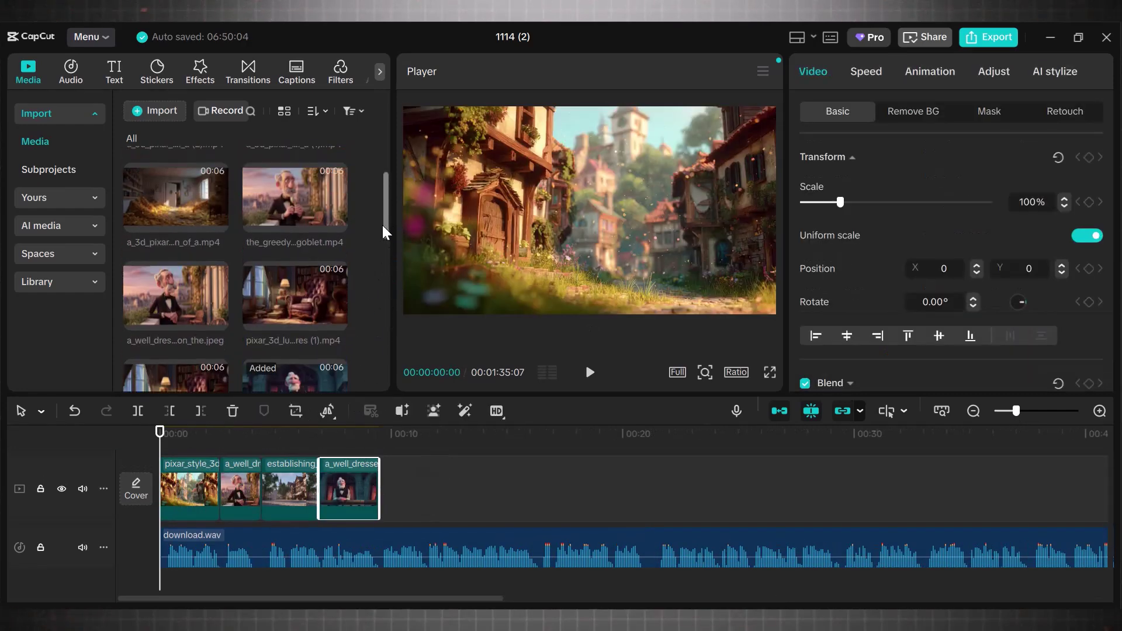
drag(176, 187, 397, 495)
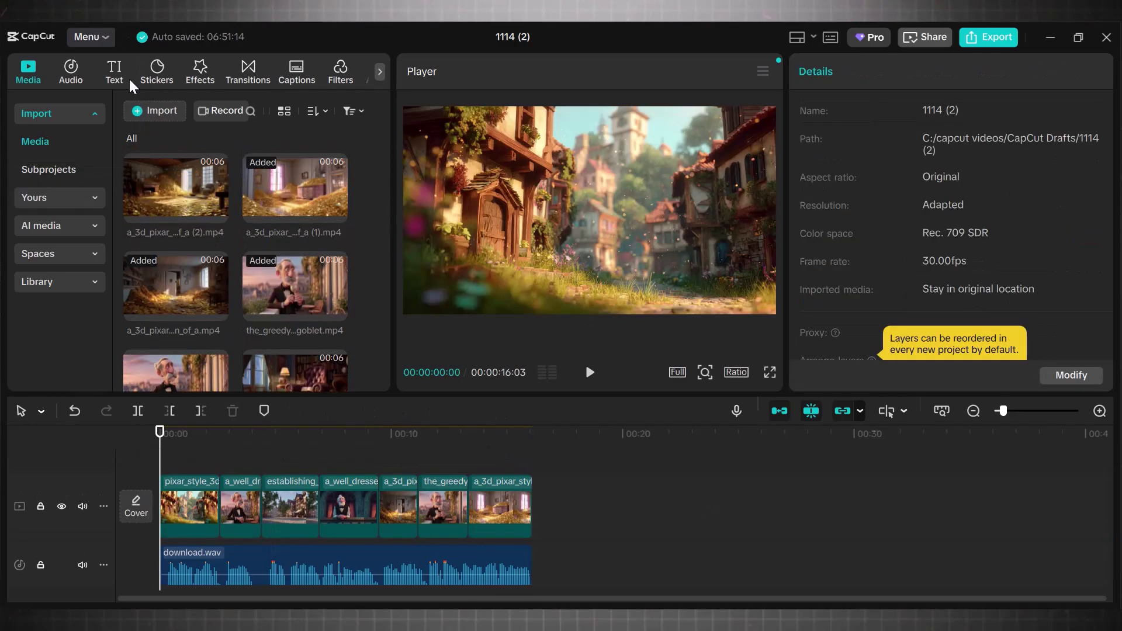
- Generate English auto captions from the voiceover in the Text panel
click(114, 72)
click(53, 226)
click(346, 373)
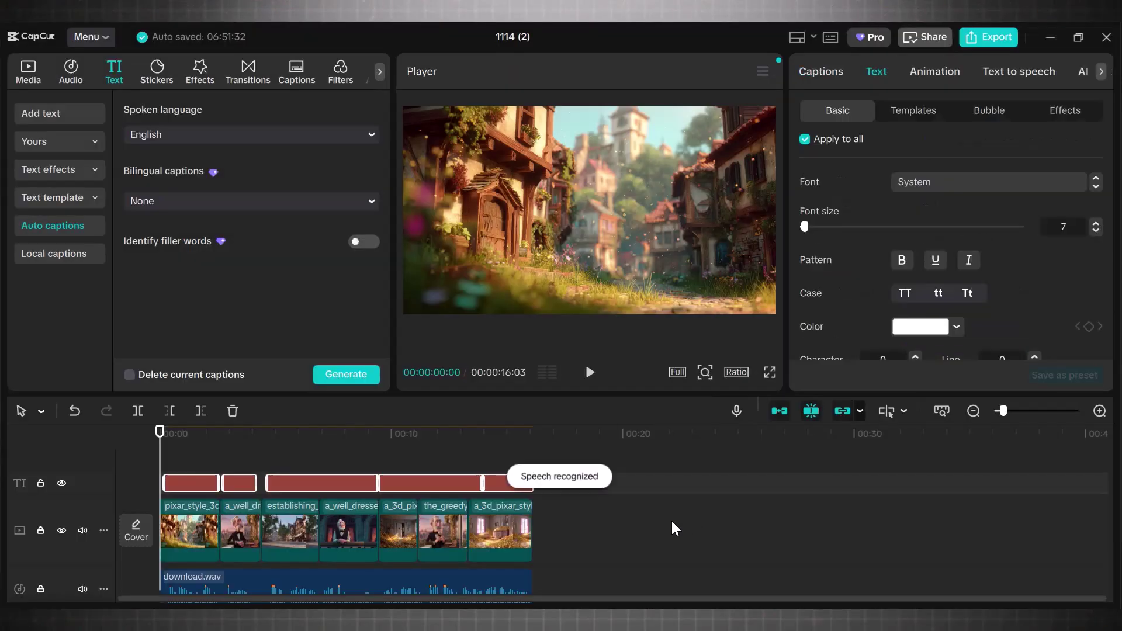
- Scrub the playhead partway through to preview the captions, then return to the start
scroll(1109, 201, down, 5)
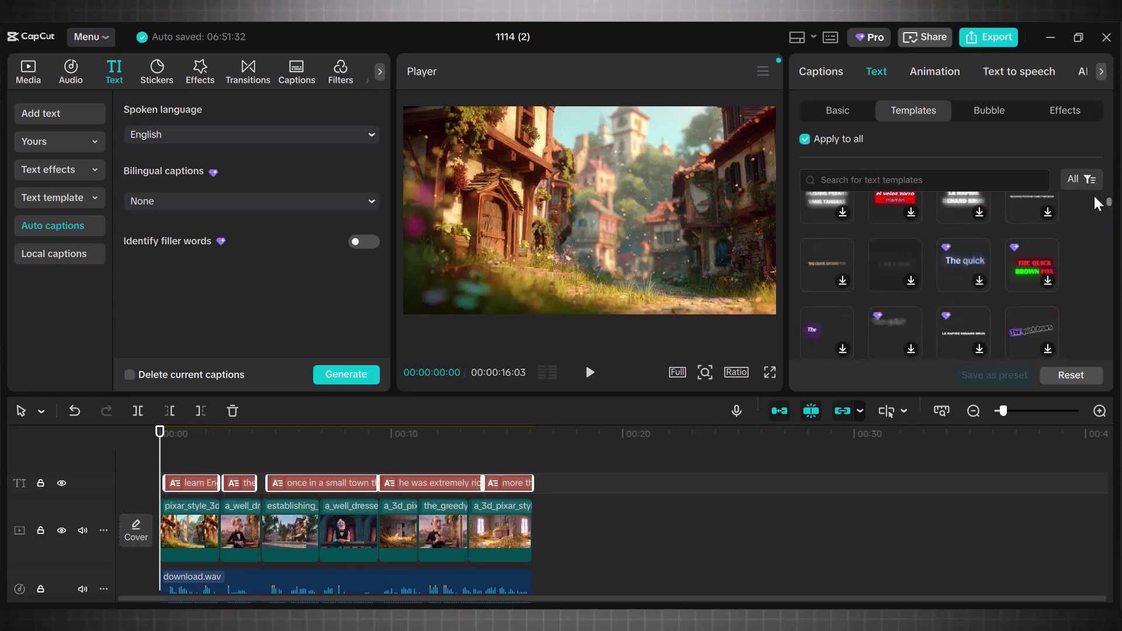
drag(160, 433, 298, 441)
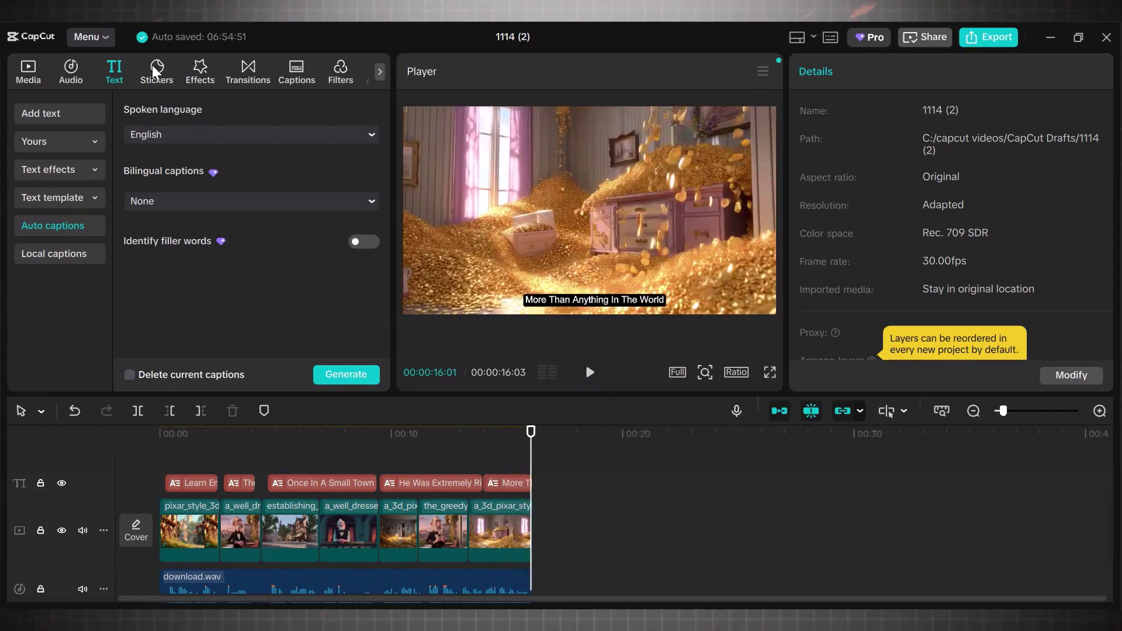
drag(531, 485, 494, 466)
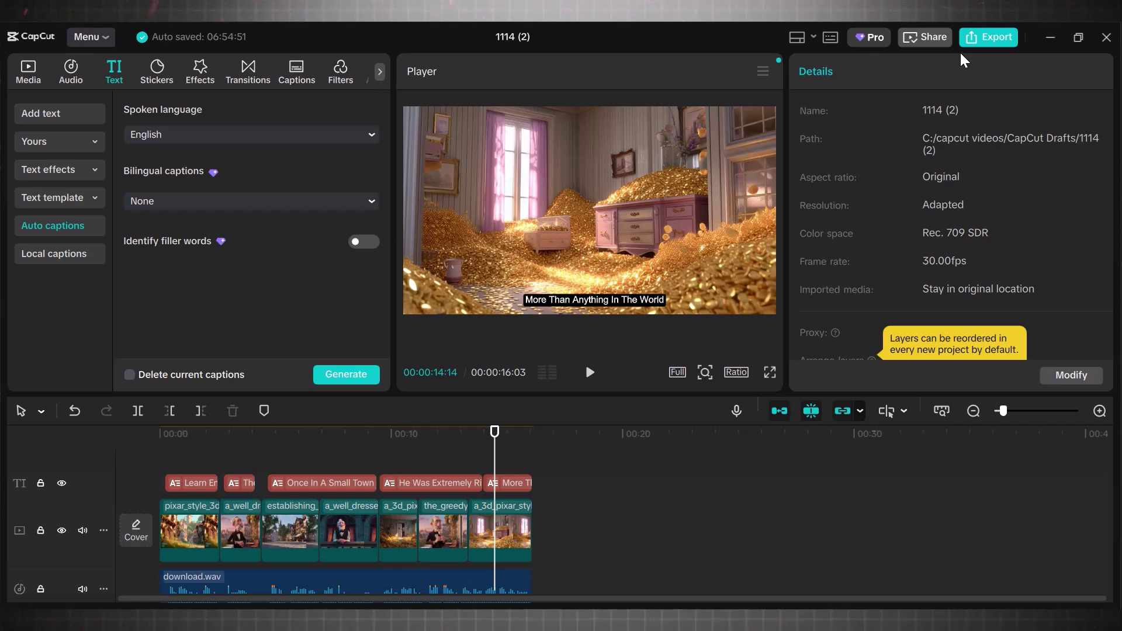
key(alt+Tab)
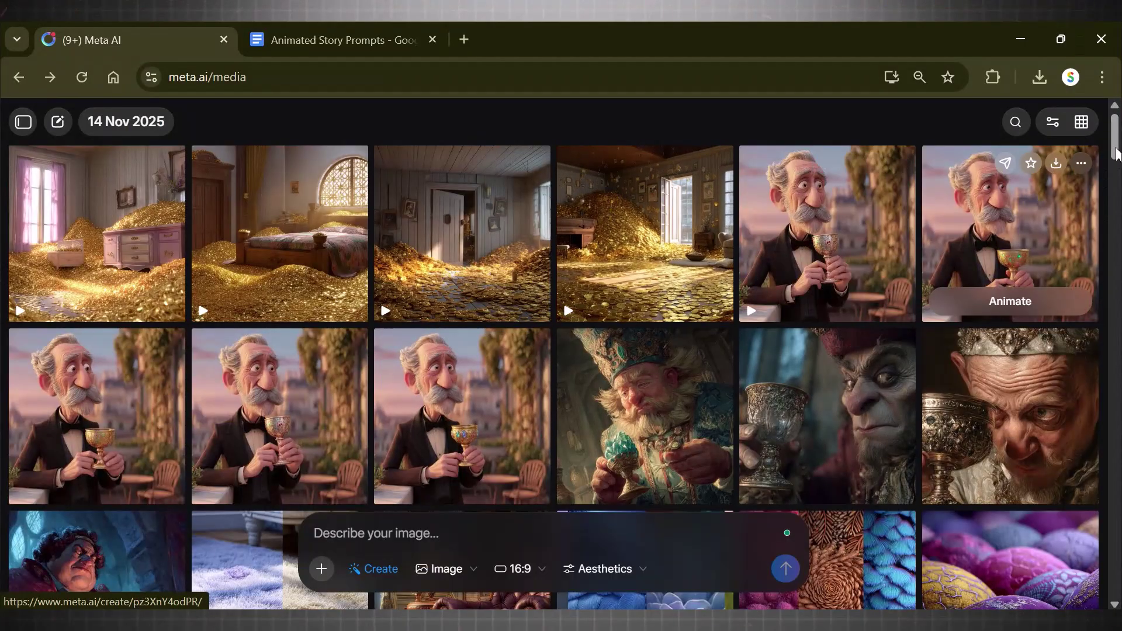
scroll(1116, 156, down, 2)
drag(1116, 156, 1111, 202)
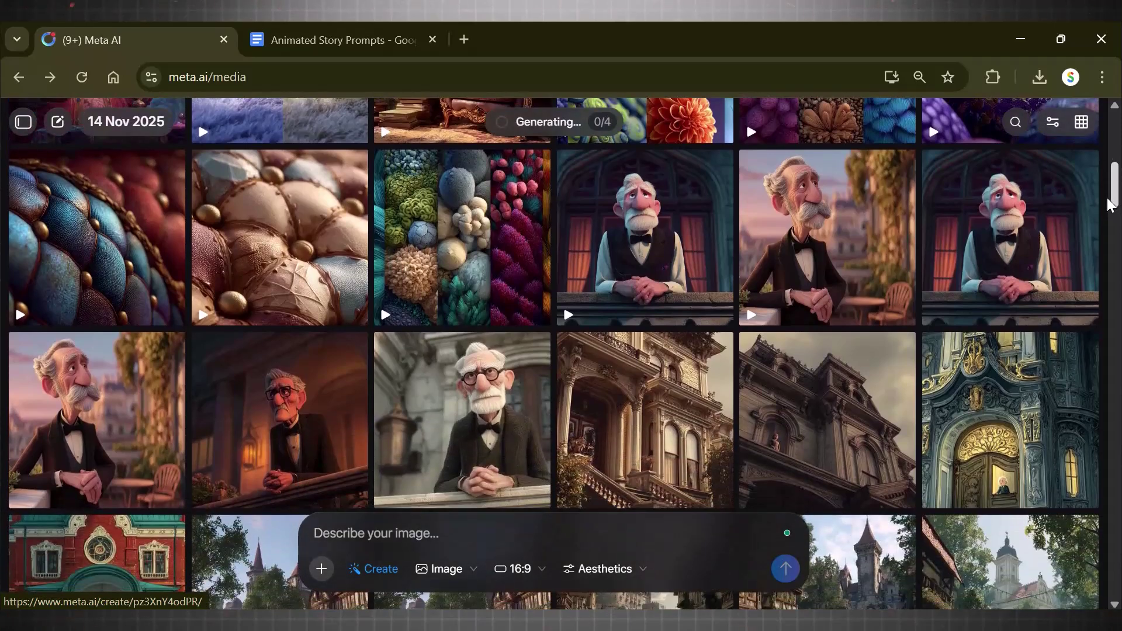
drag(1112, 204, 1116, 318)
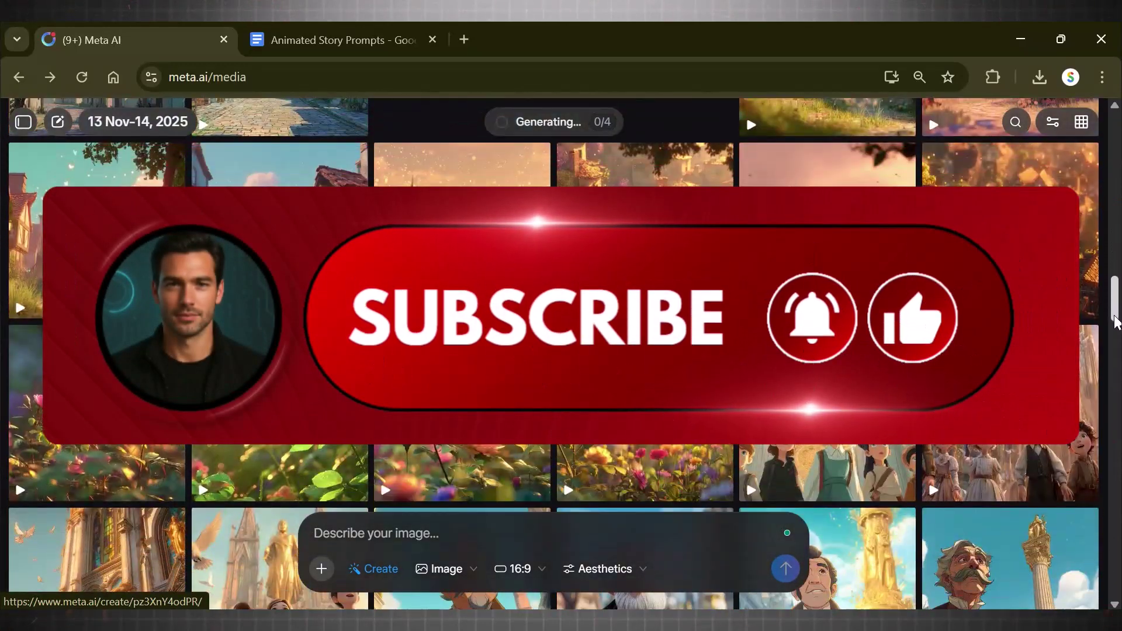